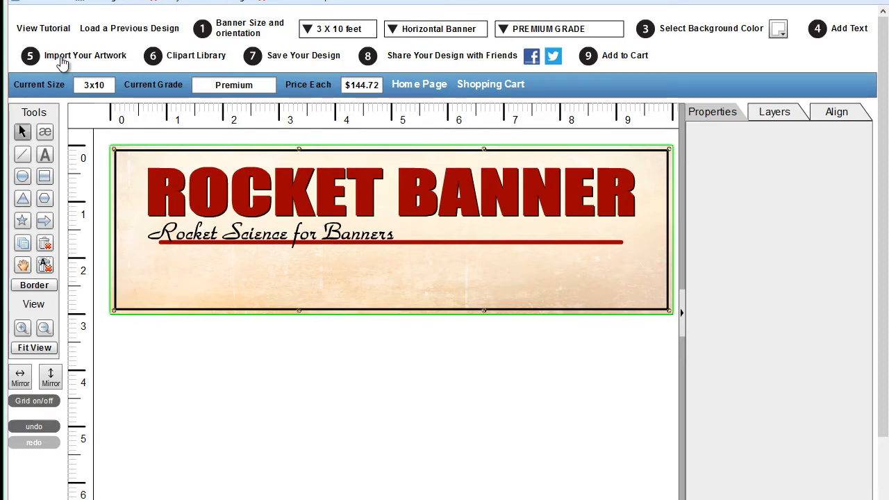
- Import the logo.png artwork from the desktop into the banner design
{"action": "left_click", "coordinate": [60, 59]}
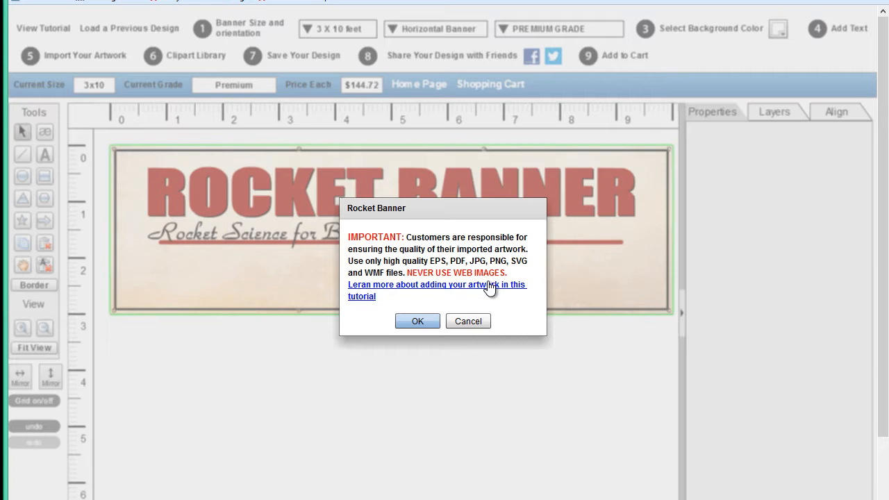
{"action": "left_click", "coordinate": [414, 322]}
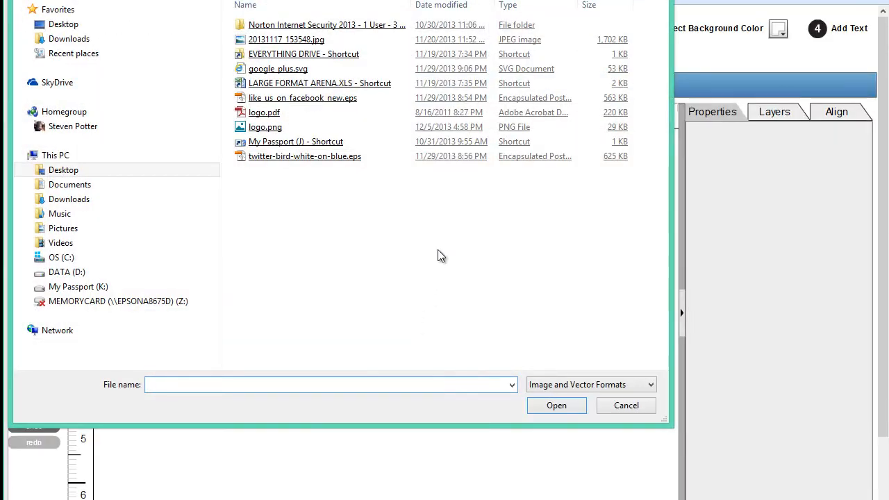
{"action": "double_click", "coordinate": [270, 128]}
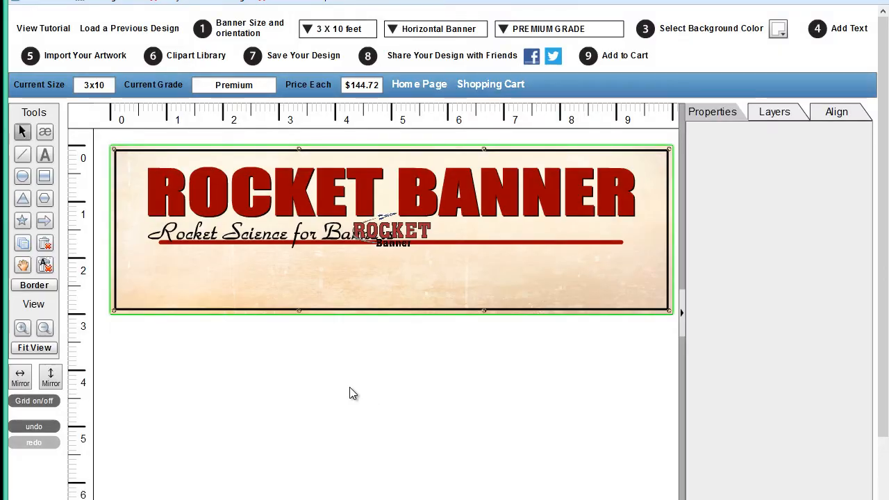
- Move the imported logo into the banner's lower-right corner, below the red line
{"action": "left_click", "coordinate": [399, 235]}
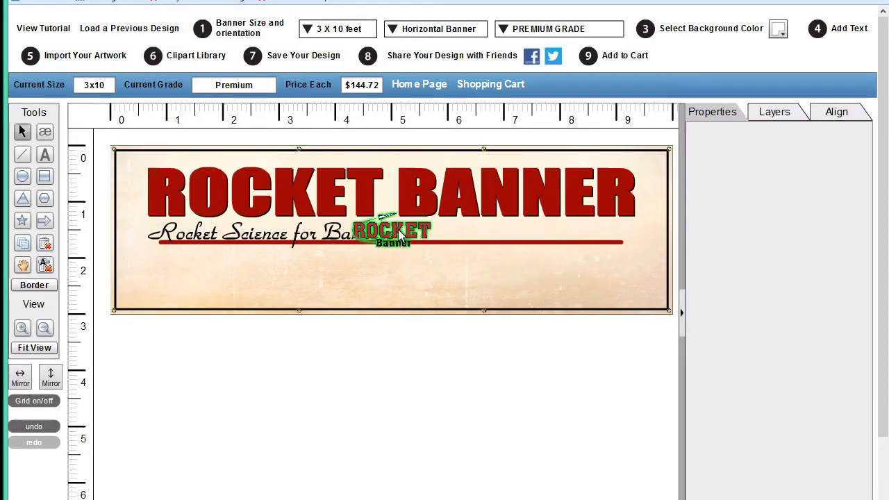
{"action": "left_click", "coordinate": [415, 277]}
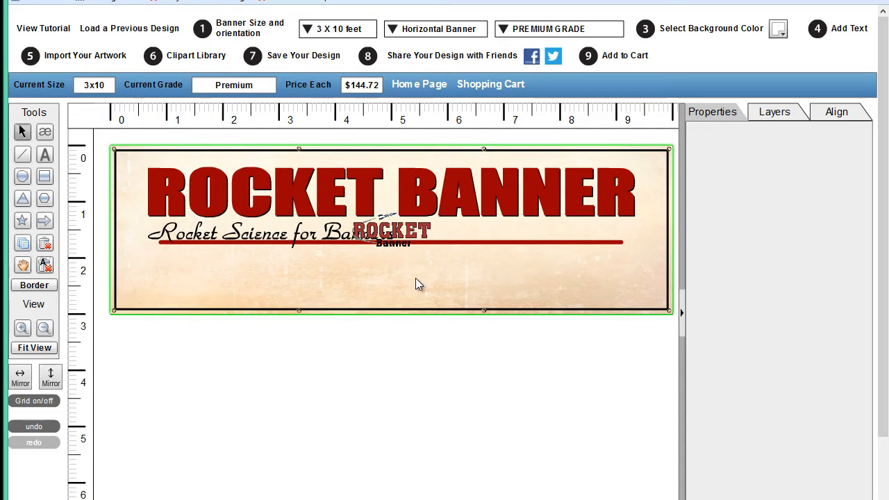
{"action": "left_click", "coordinate": [399, 234]}
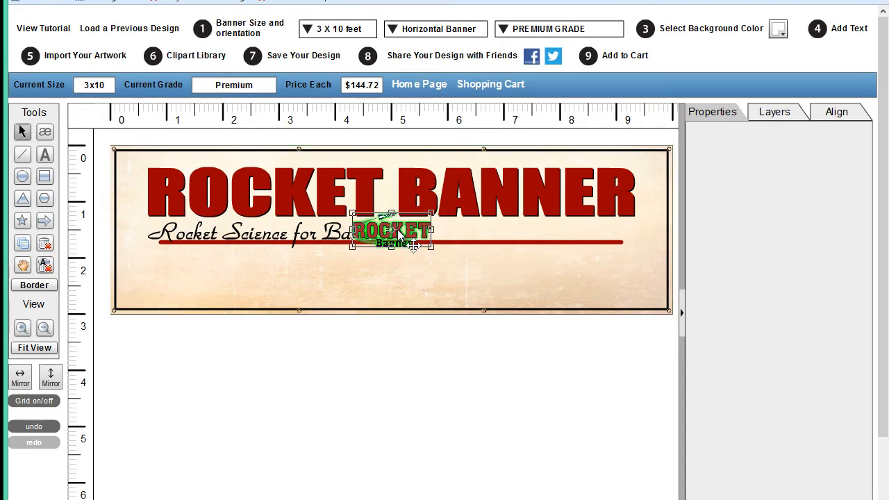
{"action": "left_click_drag", "start_coordinate": [401, 237], "coordinate": [602, 277]}
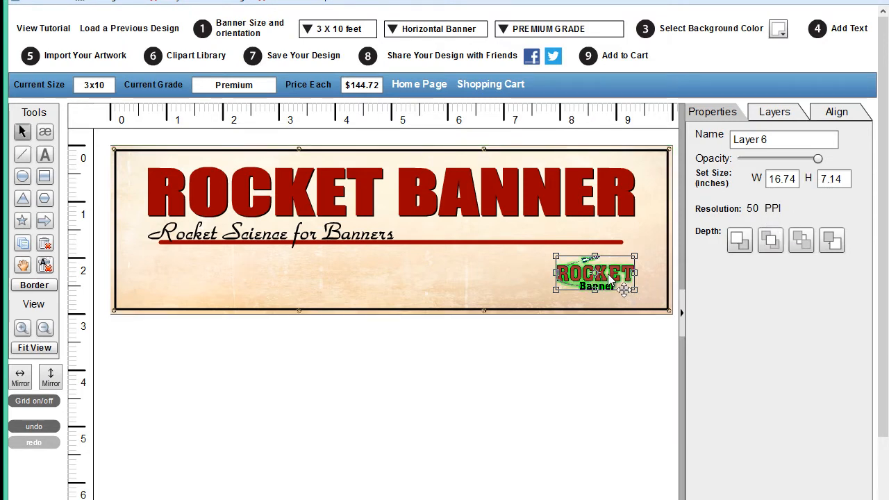
{"action": "left_click_drag", "start_coordinate": [614, 279], "coordinate": [627, 287]}
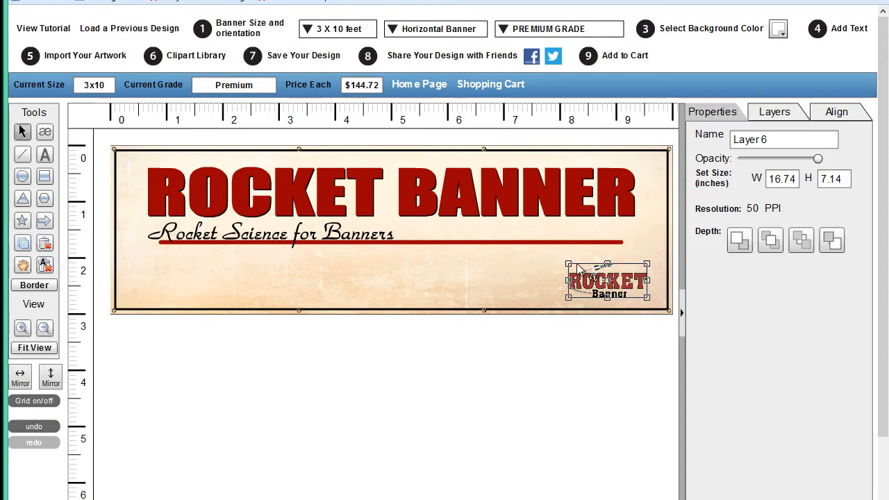
- Enlarge the logo to about 32.4 by 13.8 inches and check its resolution
{"action": "left_click_drag", "start_coordinate": [568, 265], "coordinate": [488, 231]}
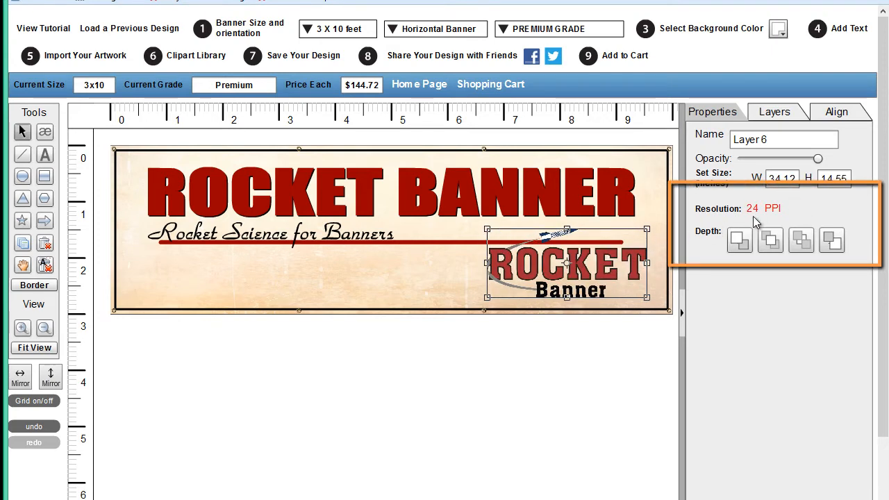
{"action": "mouse_move", "coordinate": [754, 221]}
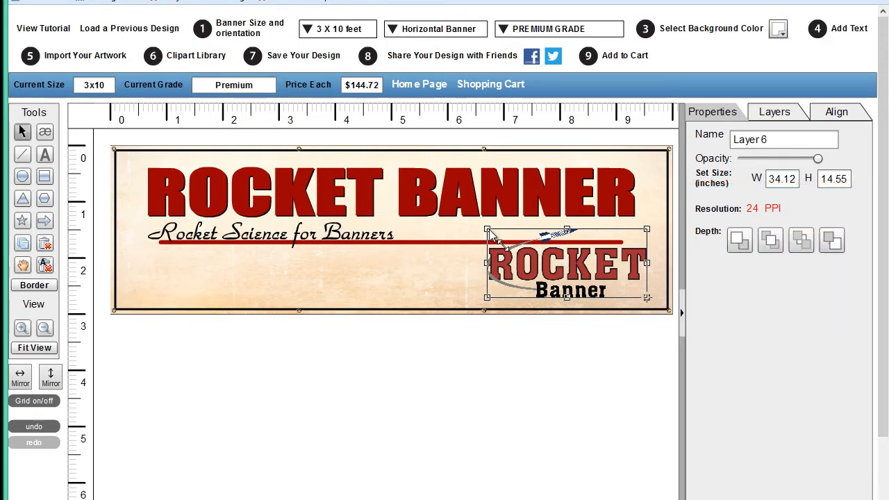
{"action": "left_click_drag", "start_coordinate": [488, 233], "coordinate": [495, 236]}
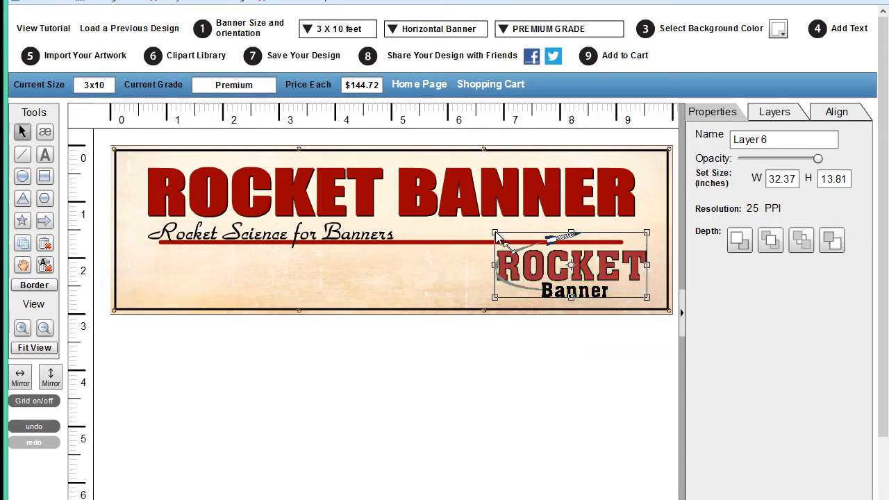
- Resize the logo to about 18.8 by 8 inches and raise it slightly above the banner's lower border
{"action": "left_click_drag", "start_coordinate": [496, 235], "coordinate": [567, 264]}
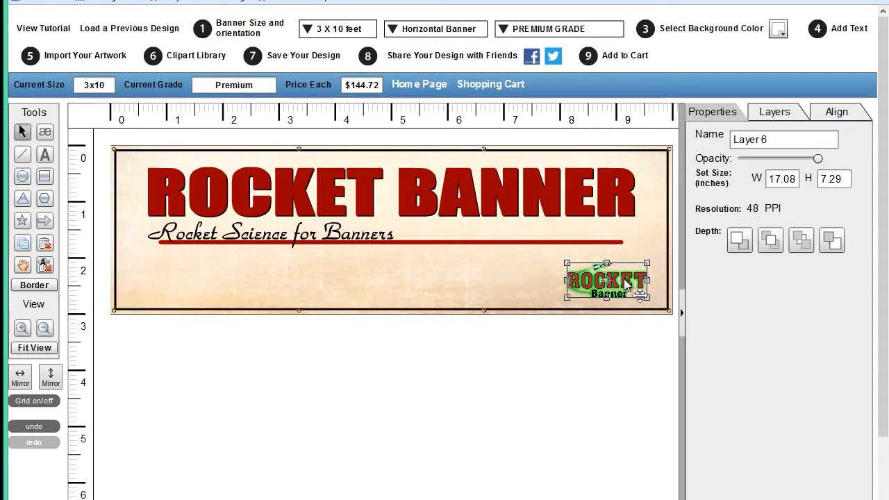
{"action": "left_click_drag", "start_coordinate": [627, 282], "coordinate": [627, 271]}
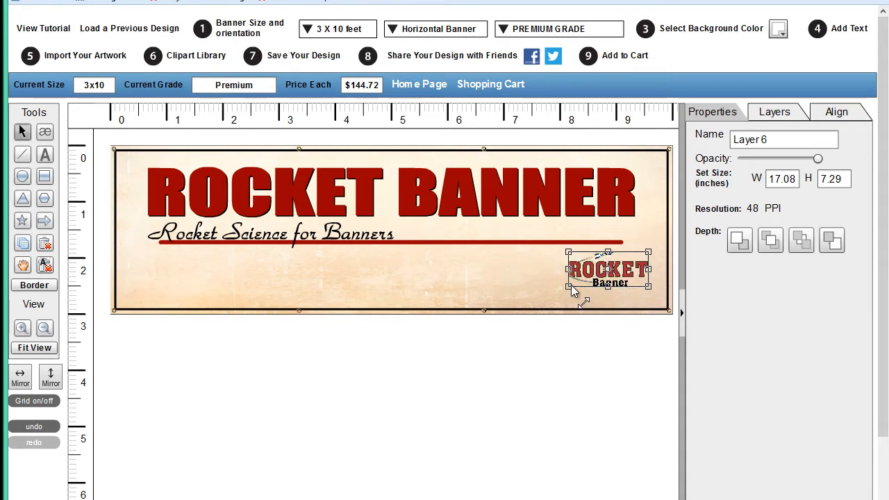
{"action": "left_click_drag", "start_coordinate": [567, 286], "coordinate": [549, 291]}
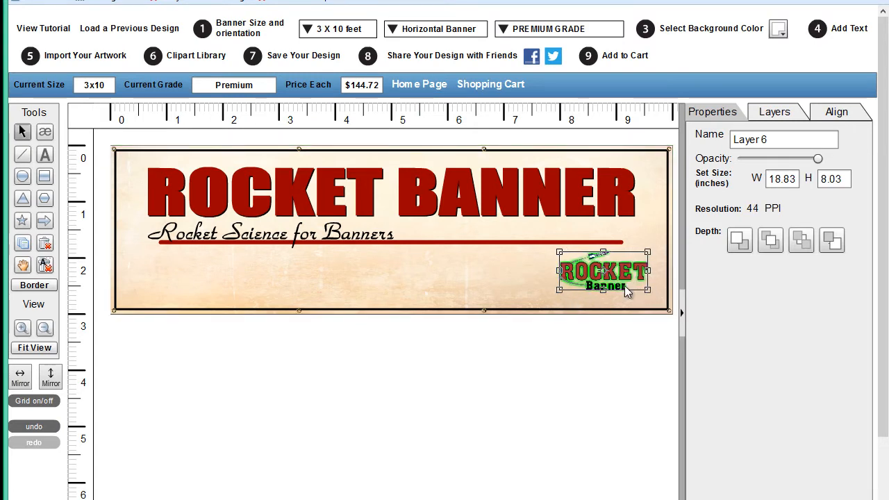
{"action": "left_click", "coordinate": [497, 287]}
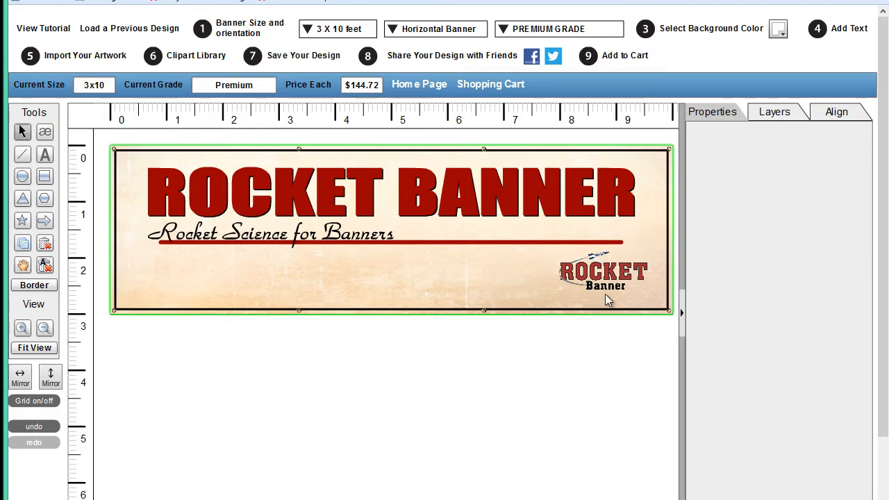
{"action": "left_click", "coordinate": [839, 28]}
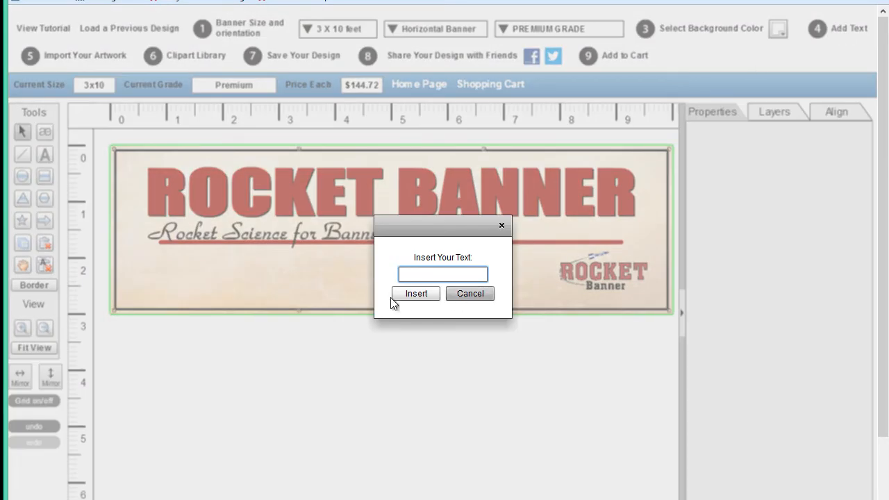
{"action": "left_click", "coordinate": [427, 272]}
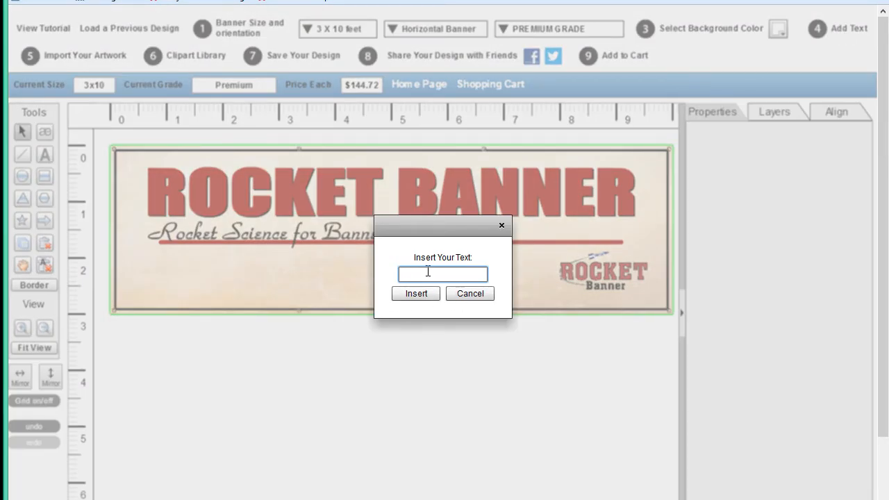
{"action": "type", "text": "www.rocketbanner.com"}
{"action": "left_click", "coordinate": [414, 294]}
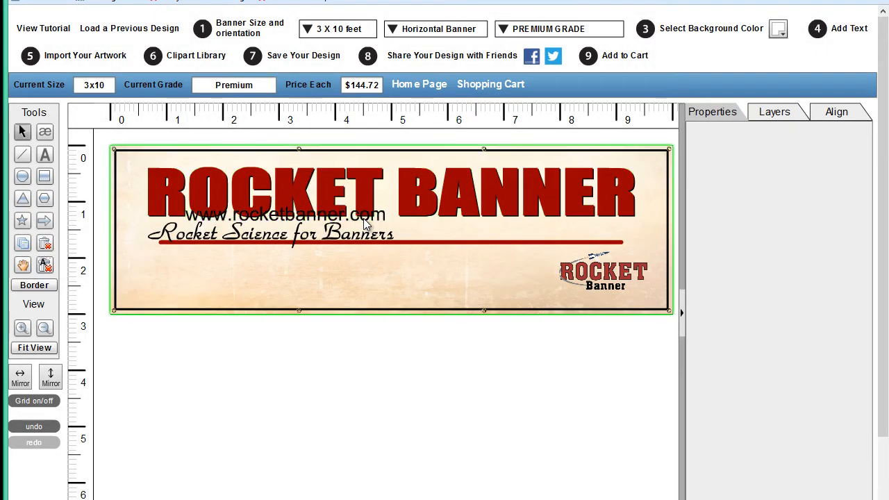
- Move the web address beneath the logo and shrink it to about 28.3 by 1.8 inches
{"action": "left_click", "coordinate": [361, 216]}
{"action": "left_click_drag", "start_coordinate": [374, 231], "coordinate": [649, 314]}
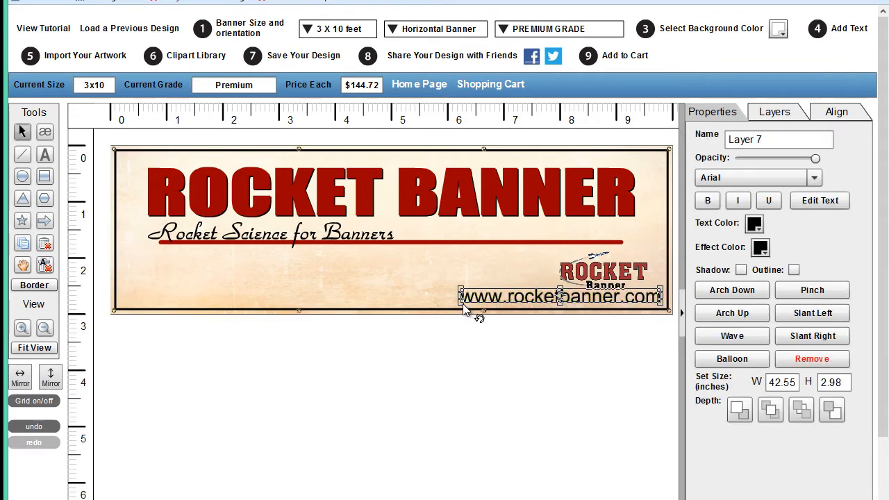
{"action": "left_click_drag", "start_coordinate": [461, 303], "coordinate": [526, 296]}
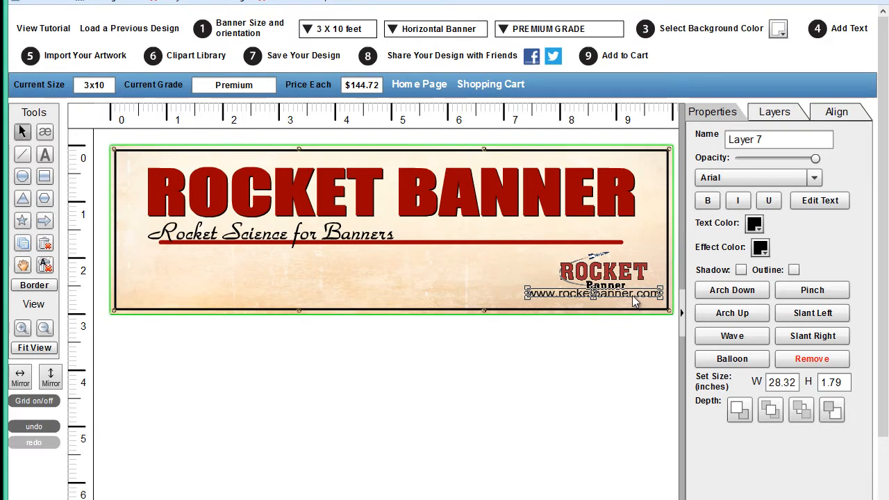
{"action": "left_click_drag", "start_coordinate": [627, 294], "coordinate": [628, 300]}
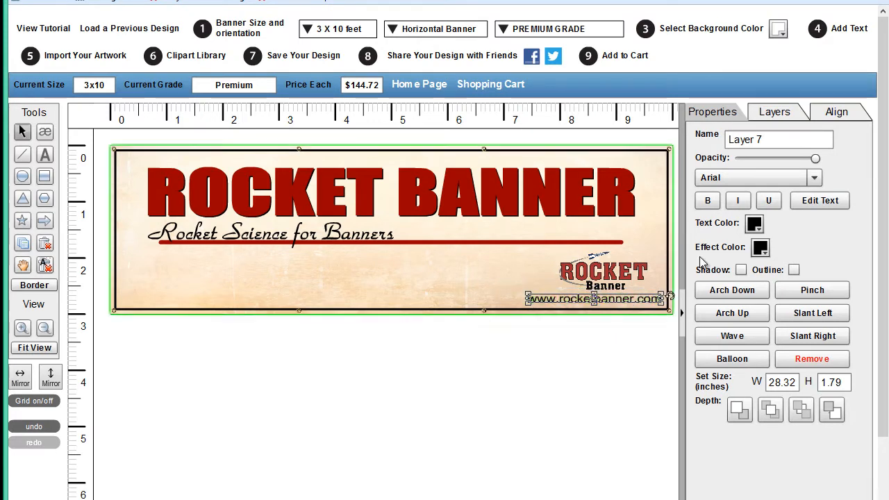
- Make the web address bold and line up its right edge with the logo's near the border
{"action": "left_click", "coordinate": [708, 202]}
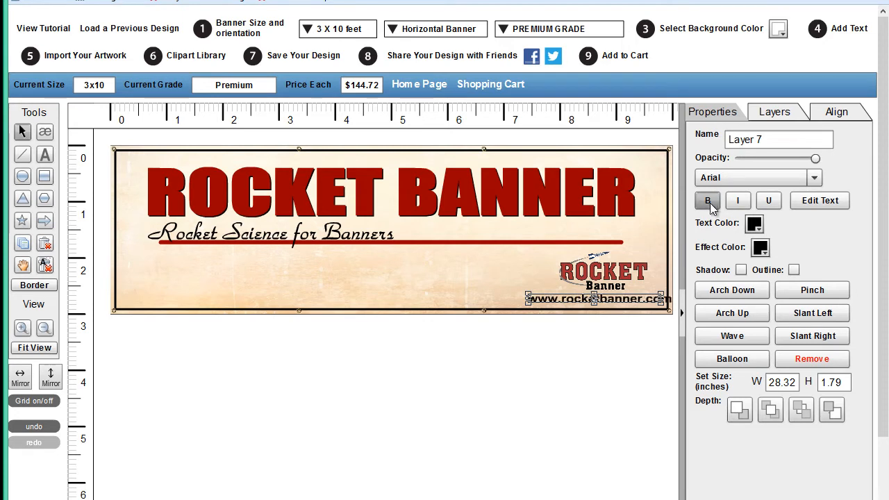
{"action": "left_click_drag", "start_coordinate": [605, 299], "coordinate": [629, 276]}
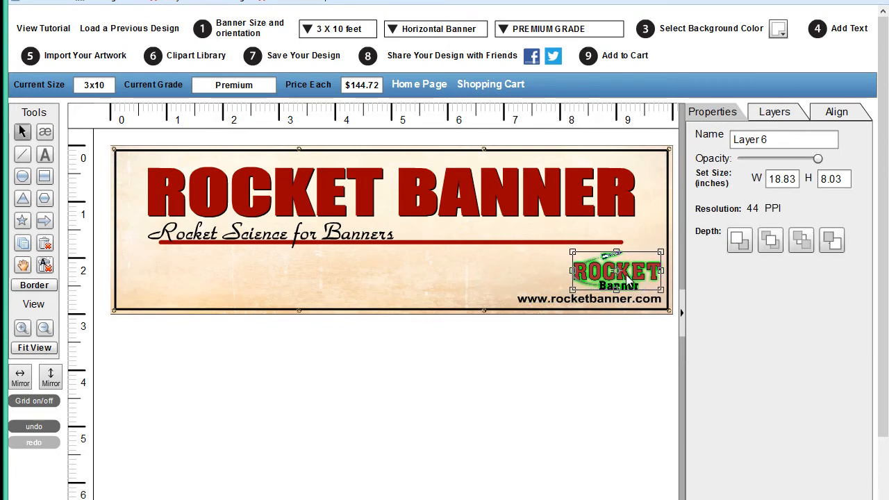
{"action": "left_click", "coordinate": [516, 278]}
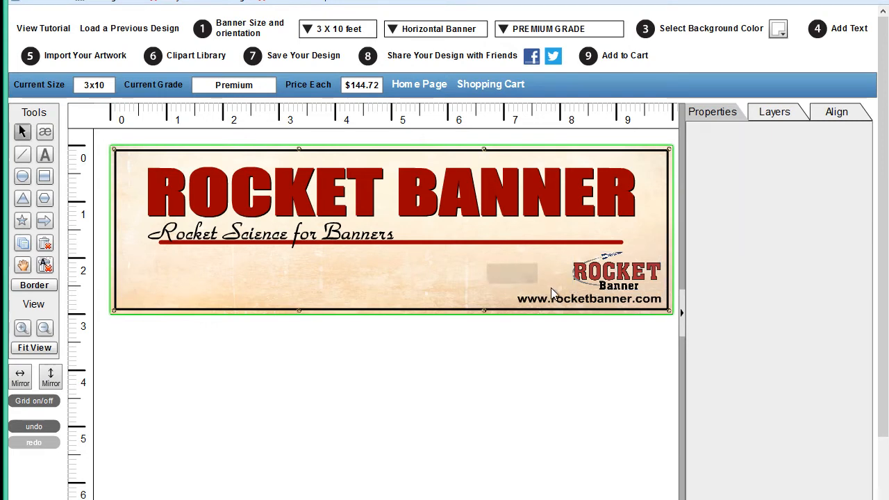
- Select the logo and web address together and examine the alignment options relative to objects and page
{"action": "left_click_drag", "start_coordinate": [551, 287], "coordinate": [647, 304]}
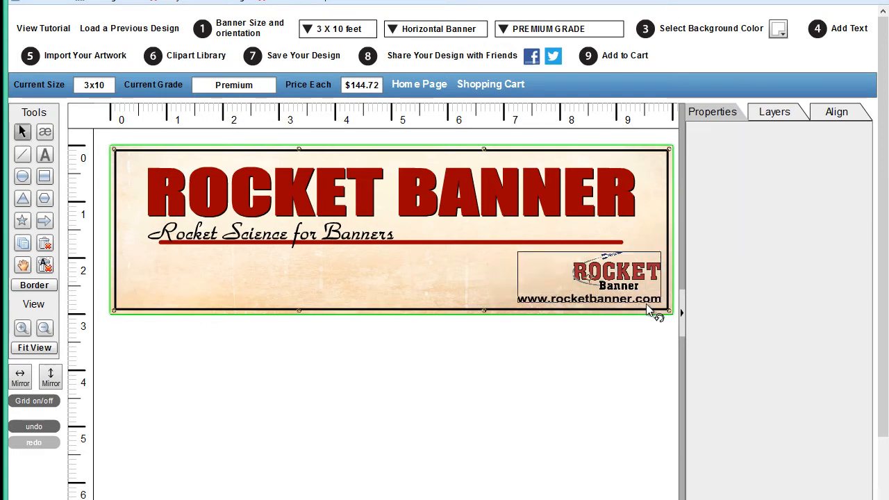
{"action": "left_click", "coordinate": [842, 113]}
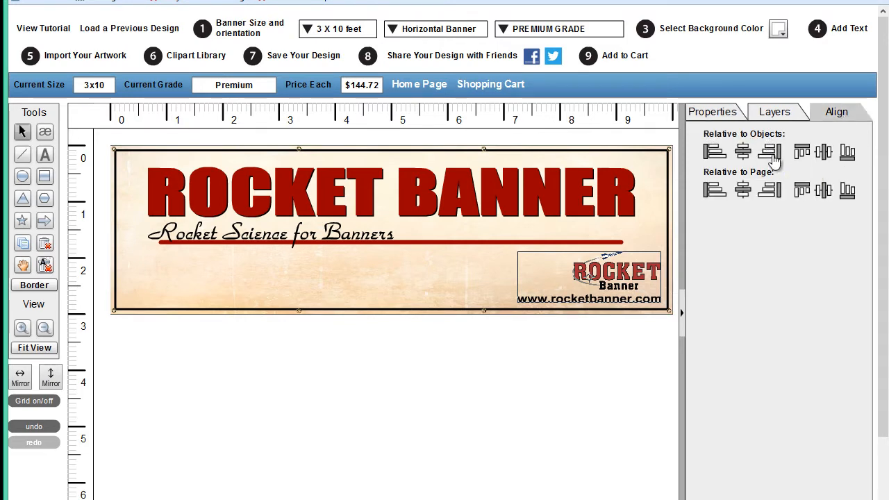
{"action": "left_click", "coordinate": [407, 279]}
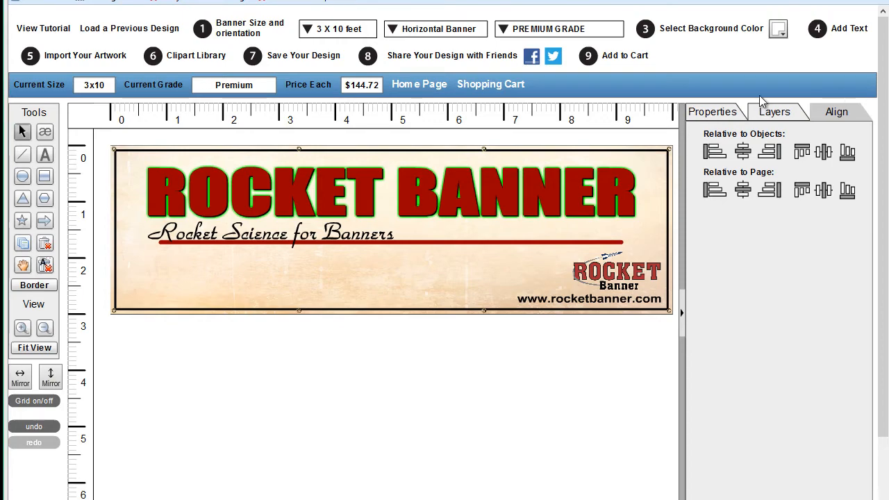
- Import google_plus.svg from the desktop and place the icon in the banner's lower-left corner
{"action": "left_click", "coordinate": [57, 61]}
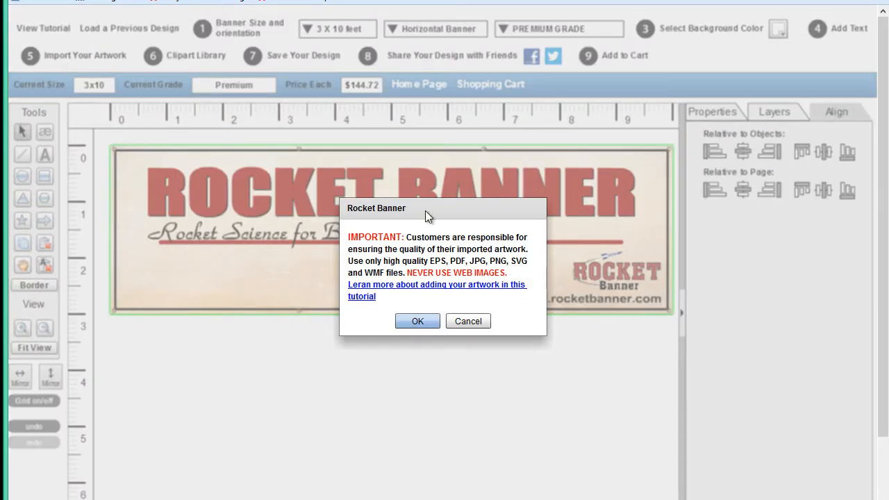
{"action": "left_click", "coordinate": [411, 323]}
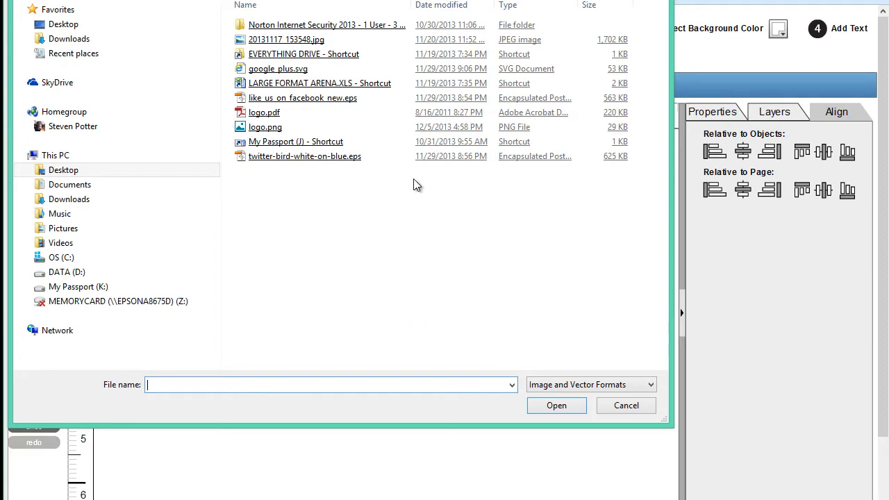
{"action": "double_click", "coordinate": [256, 70]}
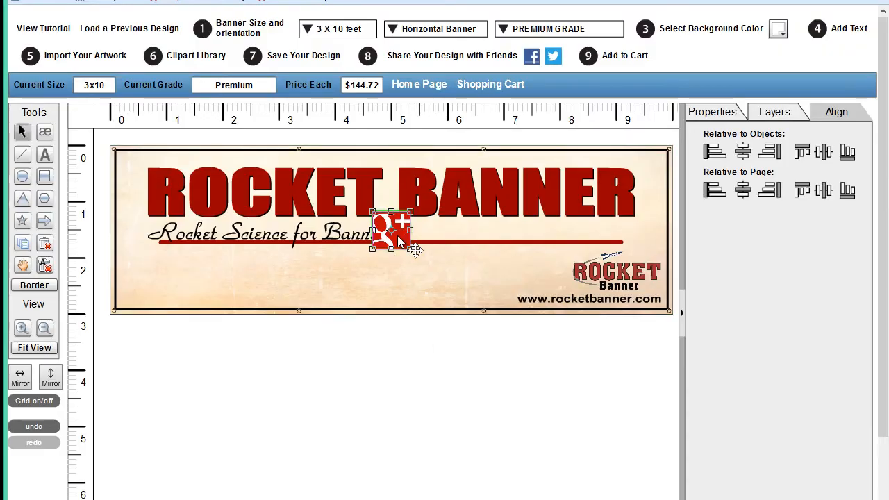
{"action": "left_click_drag", "start_coordinate": [421, 257], "coordinate": [176, 298]}
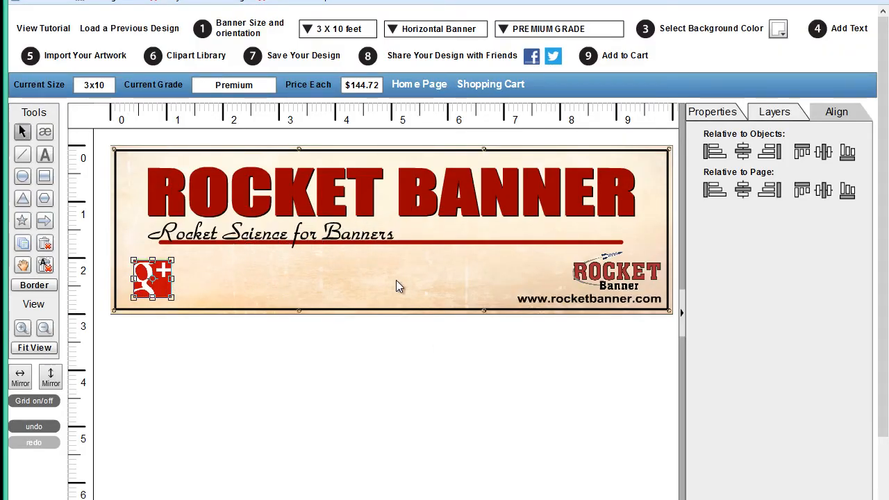
- Compare the properties of the Google Plus icon with those of the logo
{"action": "left_click", "coordinate": [702, 120]}
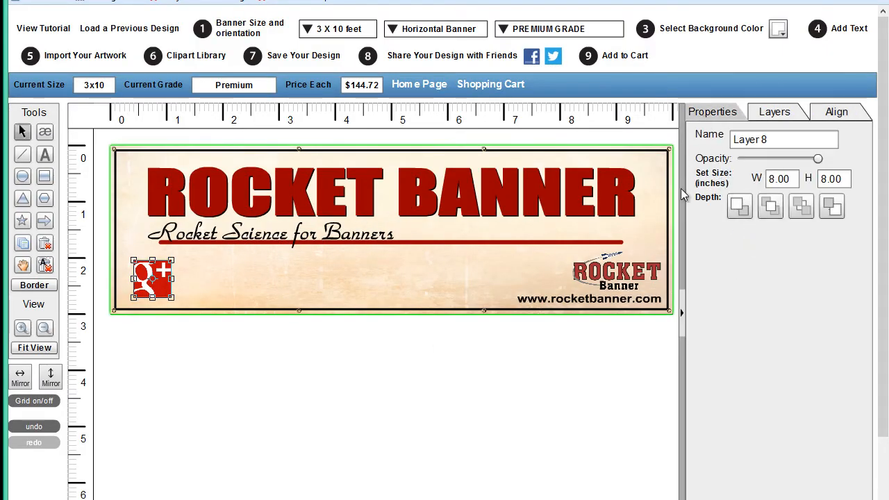
{"action": "left_click", "coordinate": [645, 278]}
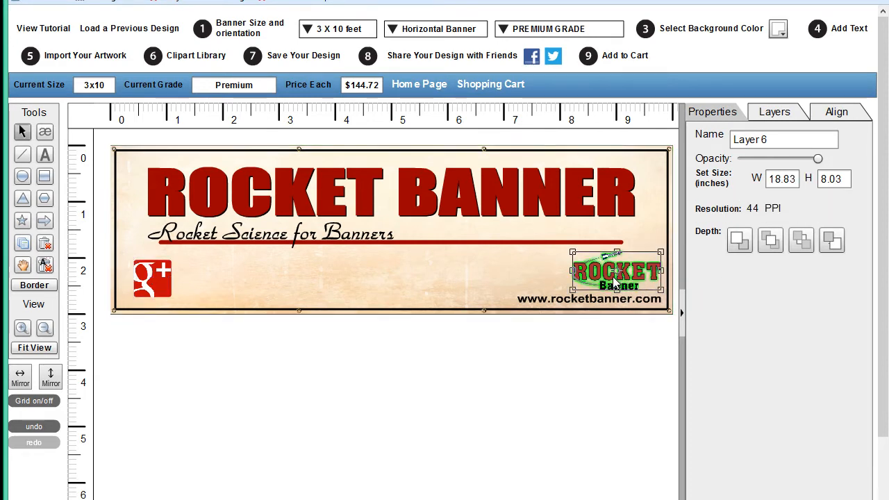
- Enlarge the Google Plus icon to about 28.75 by 28.75 inches, keeping its proportions
{"action": "left_click", "coordinate": [164, 286]}
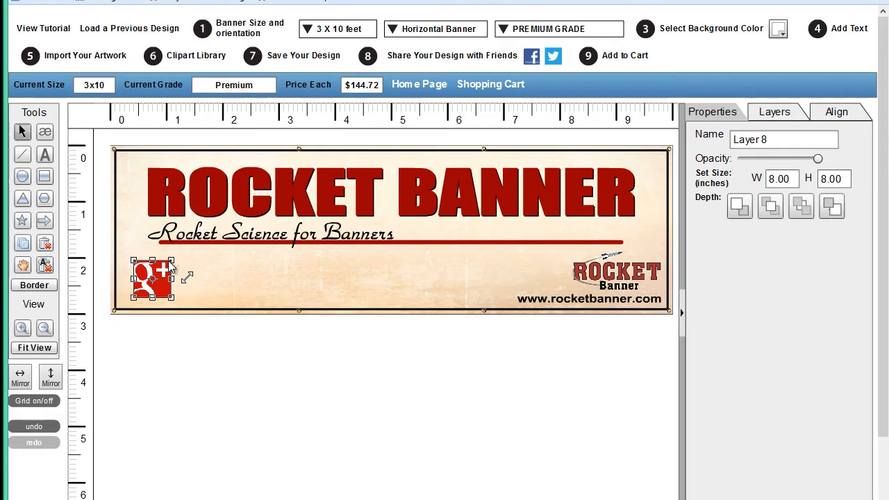
{"action": "left_click_drag", "start_coordinate": [172, 262], "coordinate": [285, 175]}
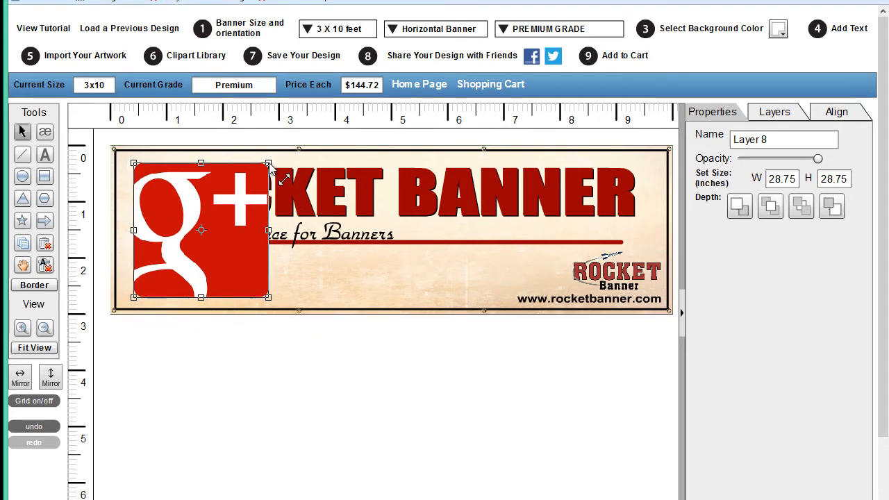
- Shrink the Google Plus icon proportionally to about 8.74 by 8.74 inches and nudge it closer to the banner's lower-left corner
{"action": "left_click_drag", "start_coordinate": [266, 165], "coordinate": [197, 271]}
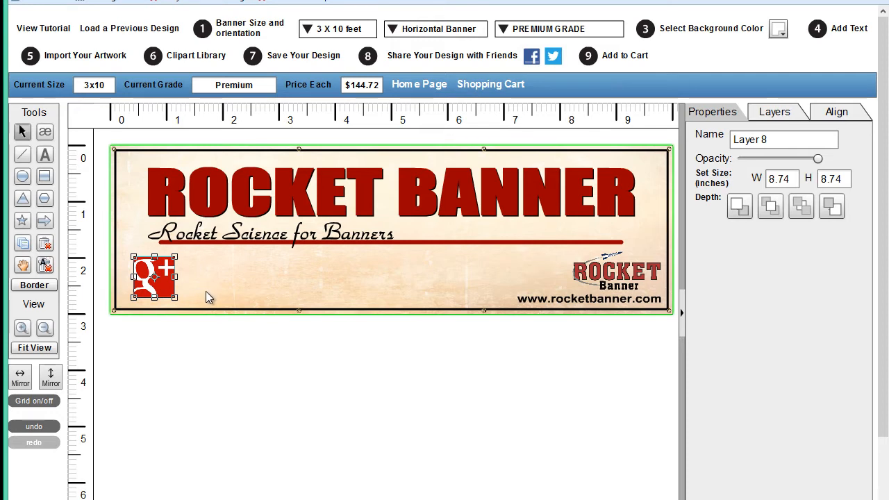
{"action": "left_click", "coordinate": [206, 292]}
{"action": "left_click_drag", "start_coordinate": [171, 290], "coordinate": [168, 292]}
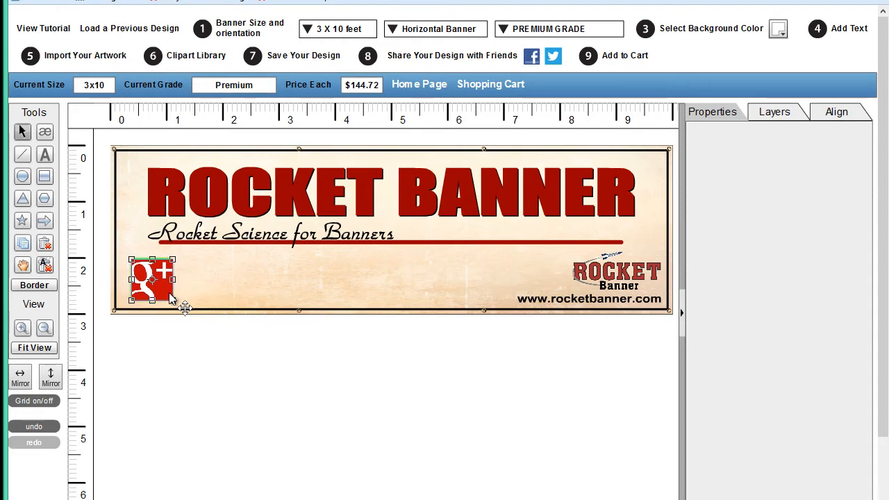
{"action": "left_click", "coordinate": [199, 294]}
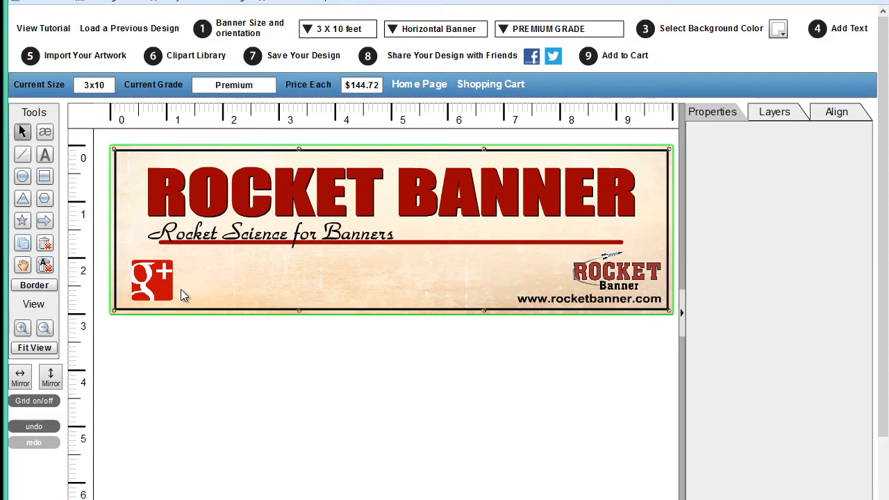
{"action": "left_click", "coordinate": [172, 290]}
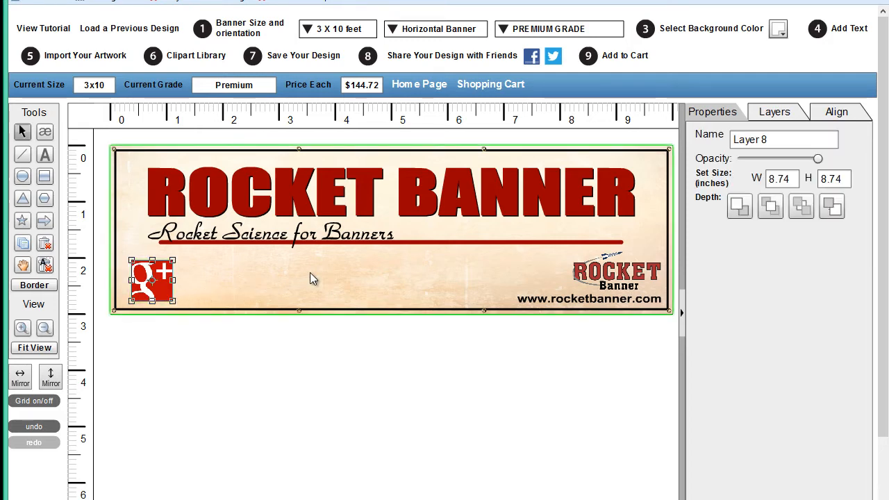
- Import like us on facebook new.eps from the desktop and place the badge just to the right of the Google Plus icon
{"action": "left_click", "coordinate": [64, 63]}
{"action": "left_click", "coordinate": [416, 320]}
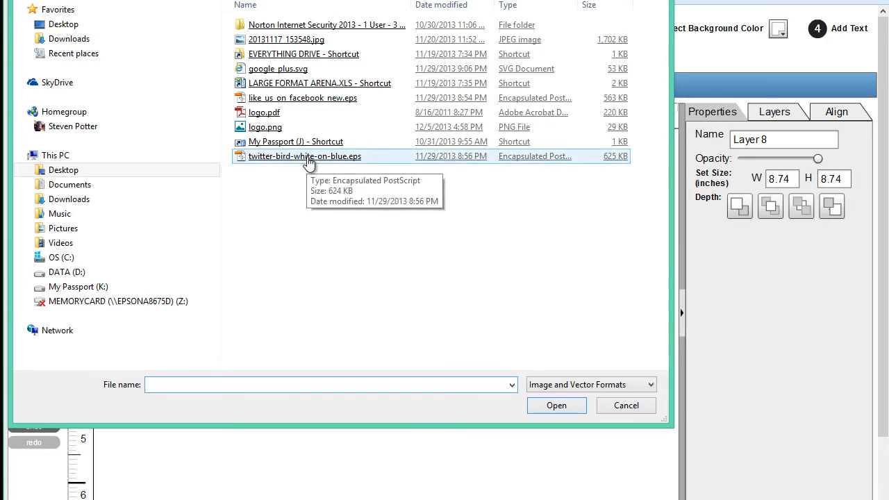
{"action": "double_click", "coordinate": [306, 101]}
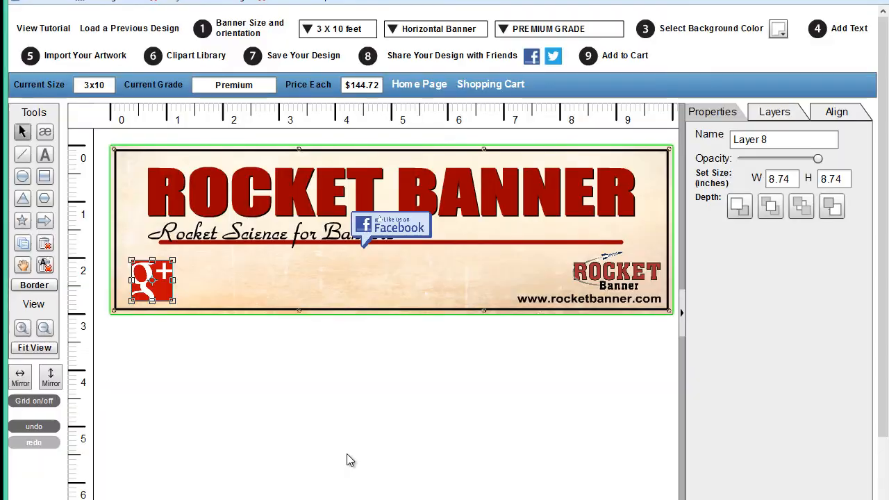
{"action": "left_click_drag", "start_coordinate": [395, 231], "coordinate": [233, 277]}
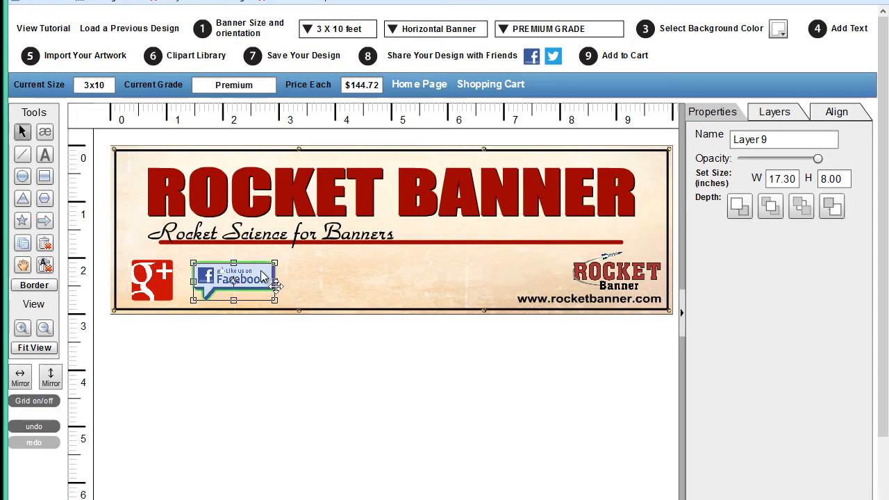
{"action": "left_click_drag", "start_coordinate": [261, 272], "coordinate": [266, 274]}
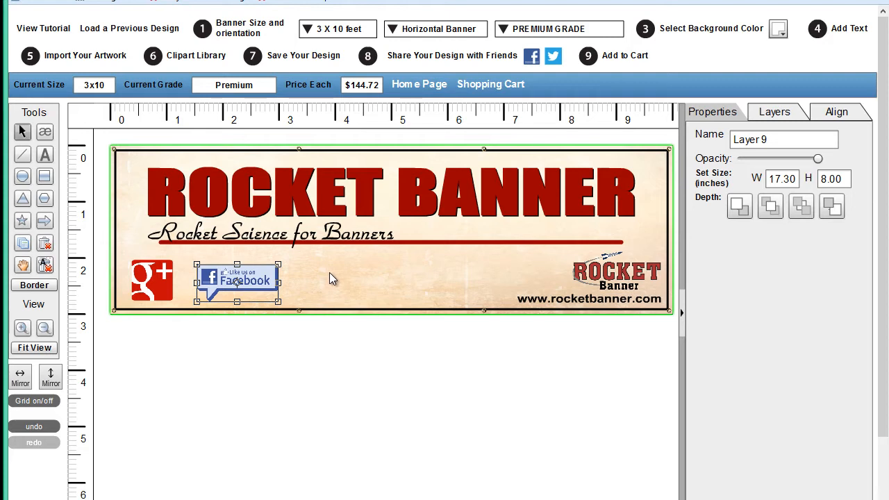
{"action": "left_click", "coordinate": [327, 279]}
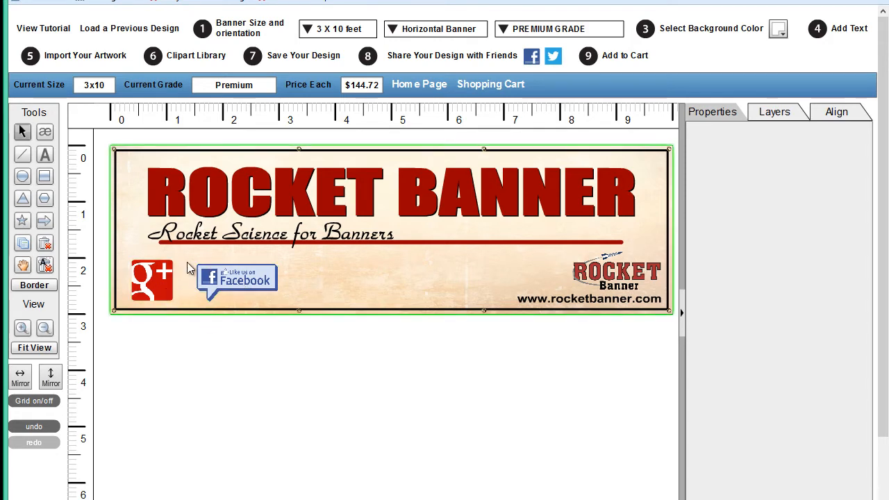
- Check the Facebook badge's size and set the Google Plus icon to 8 by 8 inches
{"action": "left_click", "coordinate": [233, 281]}
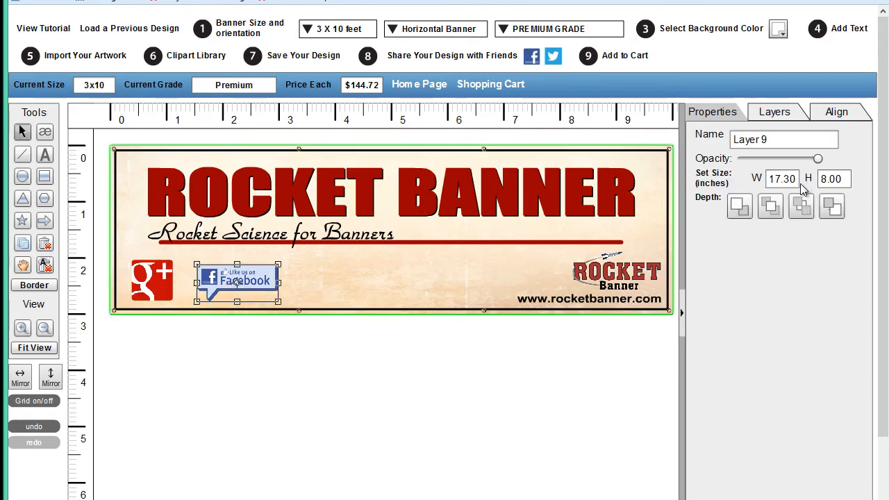
{"action": "left_click", "coordinate": [152, 287]}
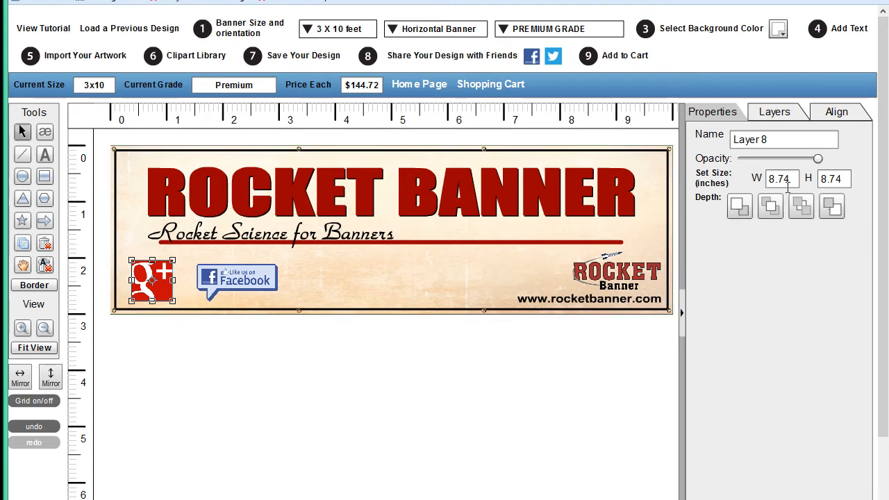
{"action": "left_click_drag", "start_coordinate": [792, 179], "coordinate": [711, 182]}
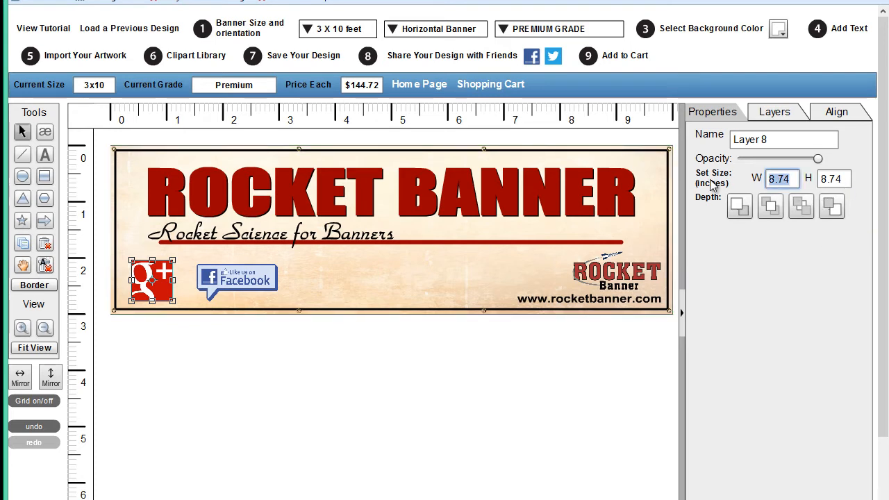
{"action": "type", "text": "8"}
{"action": "key", "text": "Tab"}
{"action": "type", "text": "8"}
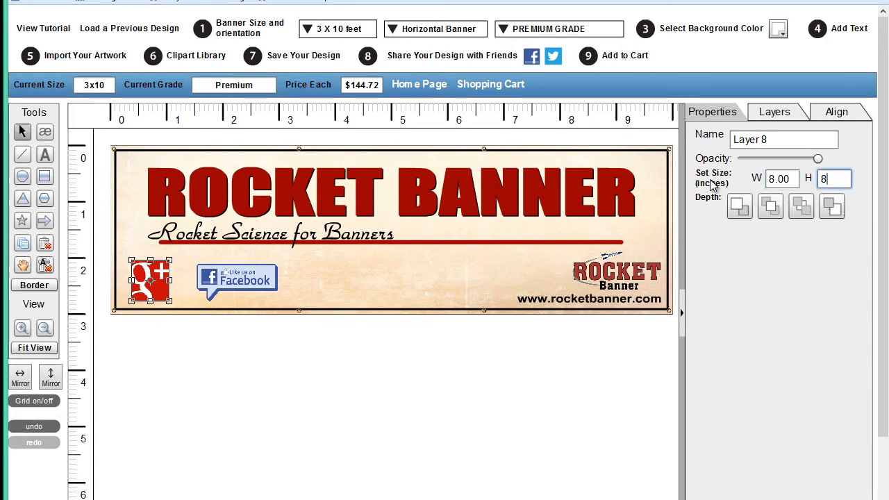
{"action": "key", "text": "Tab"}
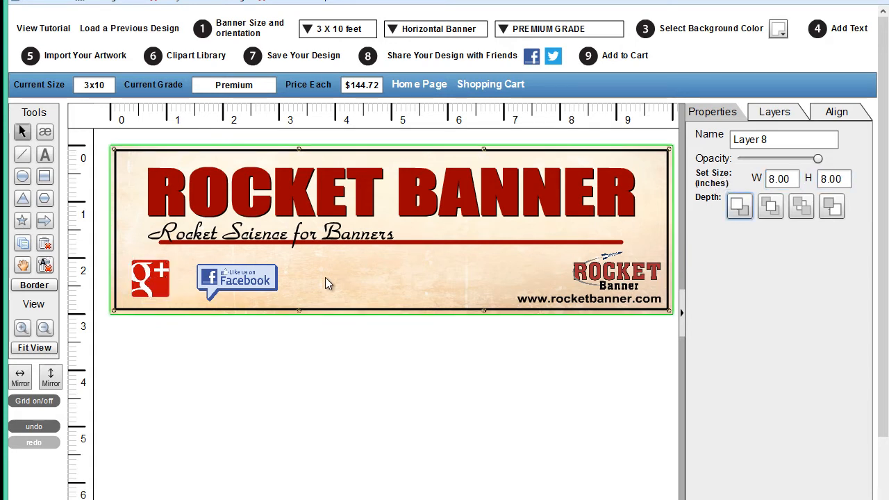
{"action": "left_click", "coordinate": [364, 279]}
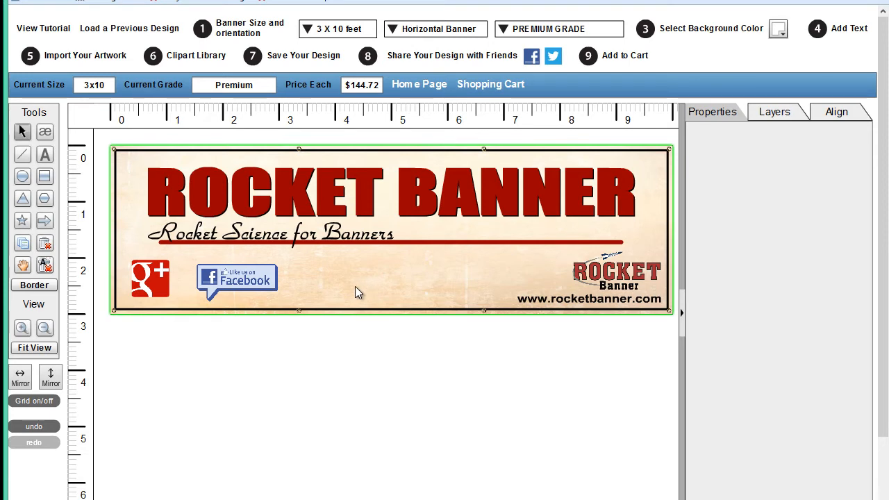
- Import twitter-bird-white-on-blue.eps from the desktop and place the icon to the right of the Facebook badge
{"action": "left_click", "coordinate": [104, 61]}
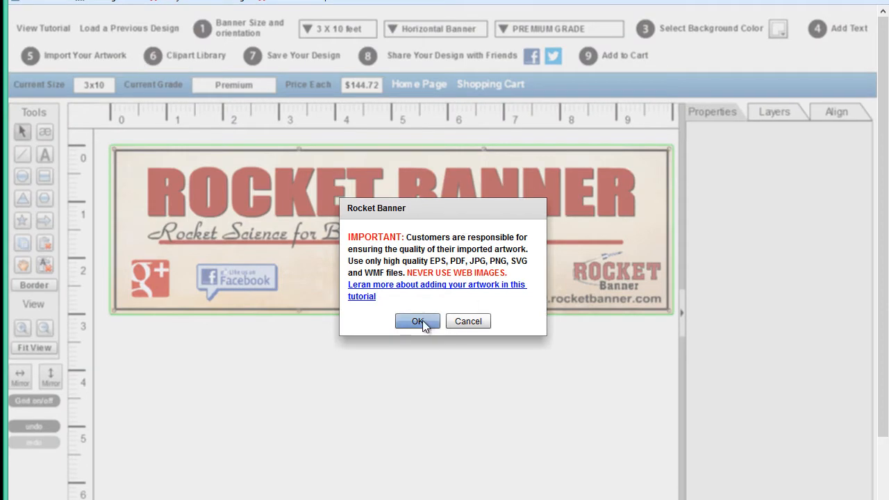
{"action": "left_click", "coordinate": [419, 320]}
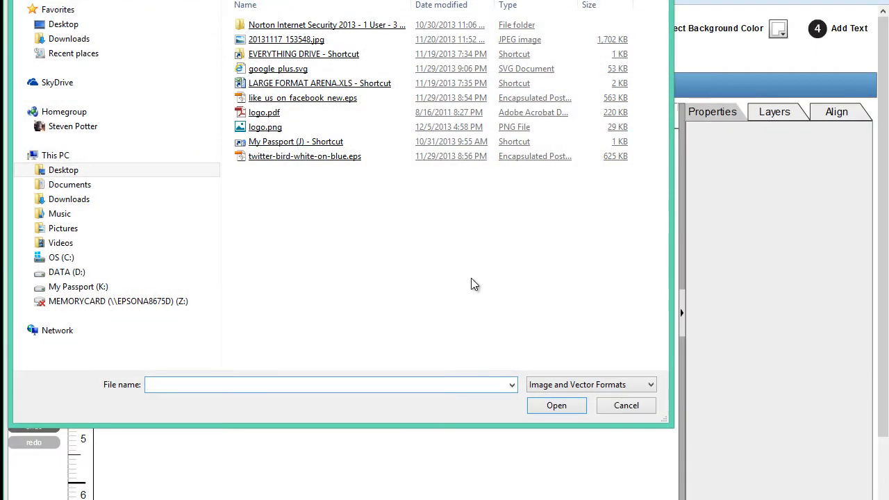
{"action": "double_click", "coordinate": [282, 157]}
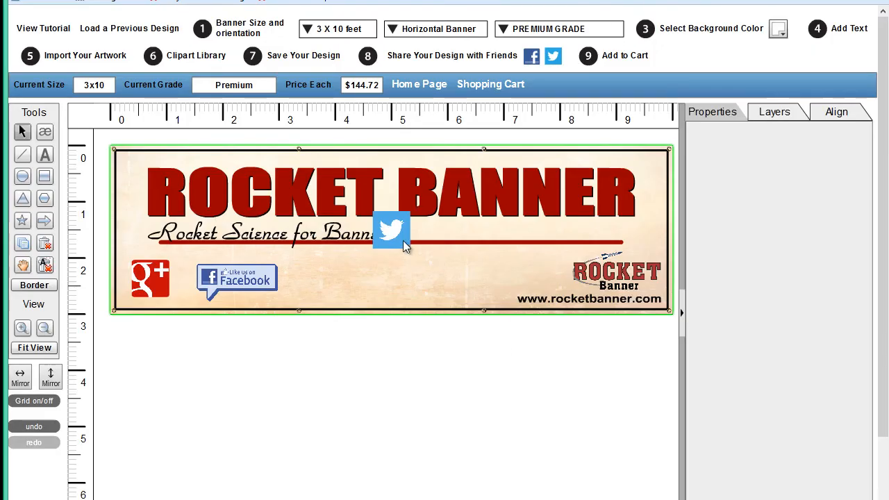
{"action": "left_click", "coordinate": [404, 244]}
{"action": "left_click_drag", "start_coordinate": [405, 248], "coordinate": [330, 298]}
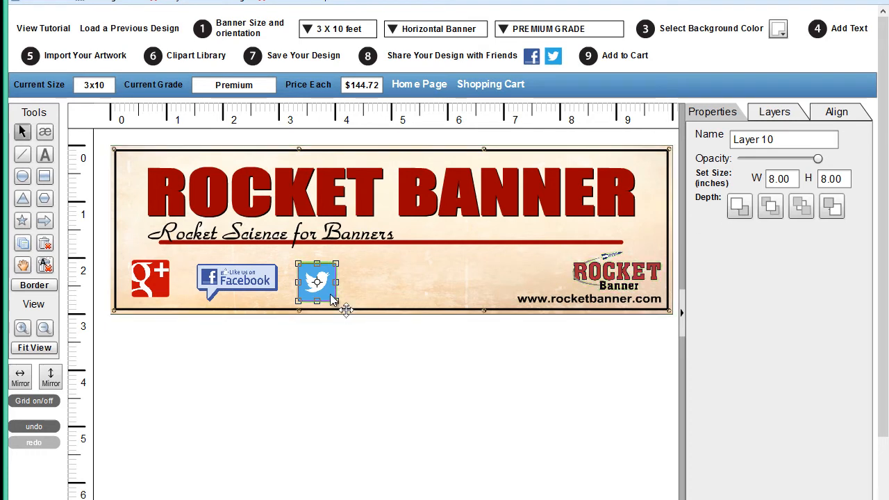
{"action": "left_click_drag", "start_coordinate": [332, 293], "coordinate": [336, 293]}
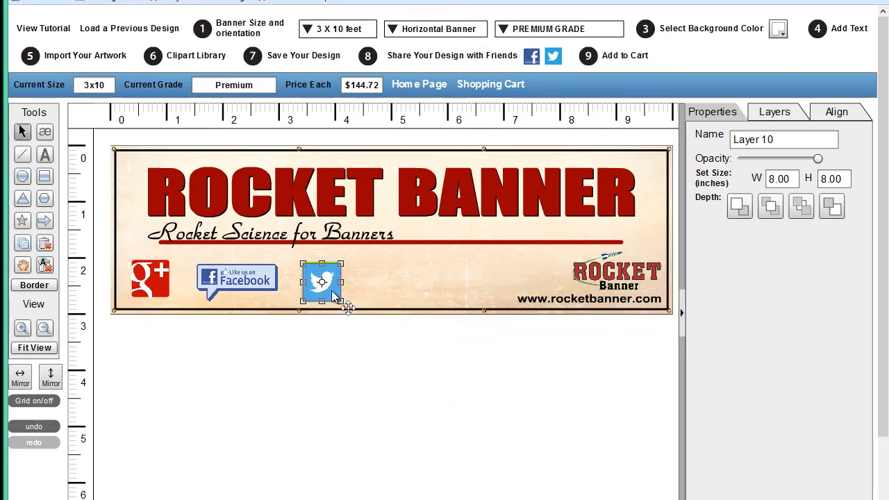
{"action": "left_click_drag", "start_coordinate": [332, 291], "coordinate": [333, 288]}
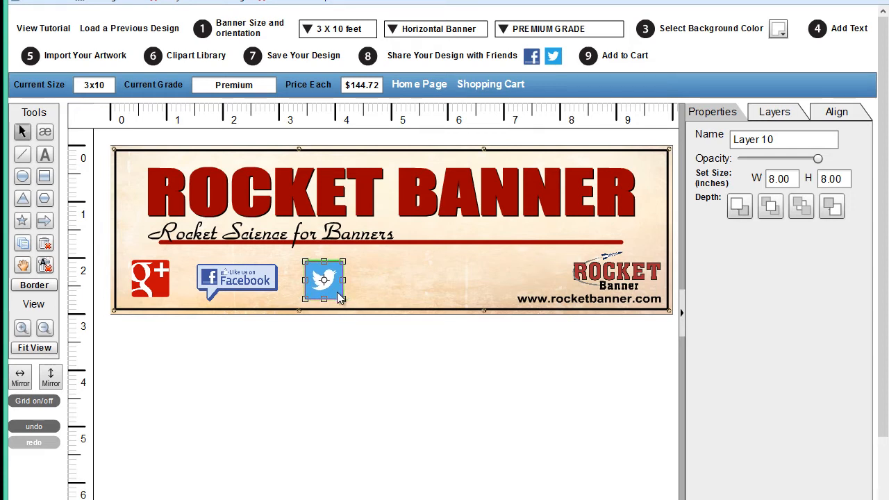
{"action": "left_click", "coordinate": [364, 255]}
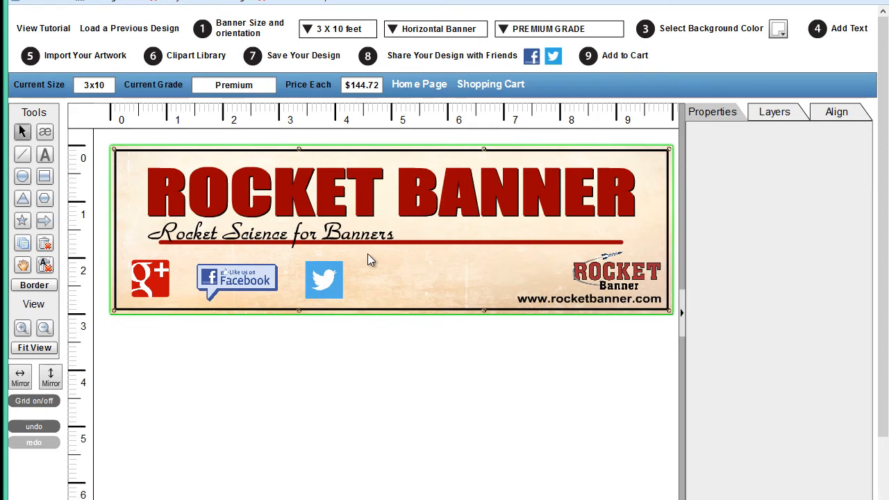
- Select the Google Plus, Facebook and Twitter icons together and align their vertical centres relative to objects
{"action": "left_click_drag", "start_coordinate": [367, 253], "coordinate": [132, 304]}
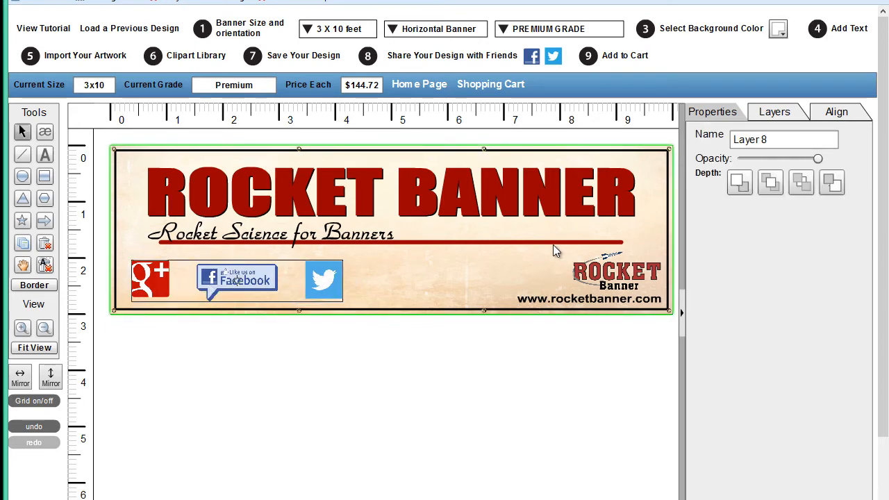
{"action": "left_click", "coordinate": [836, 112]}
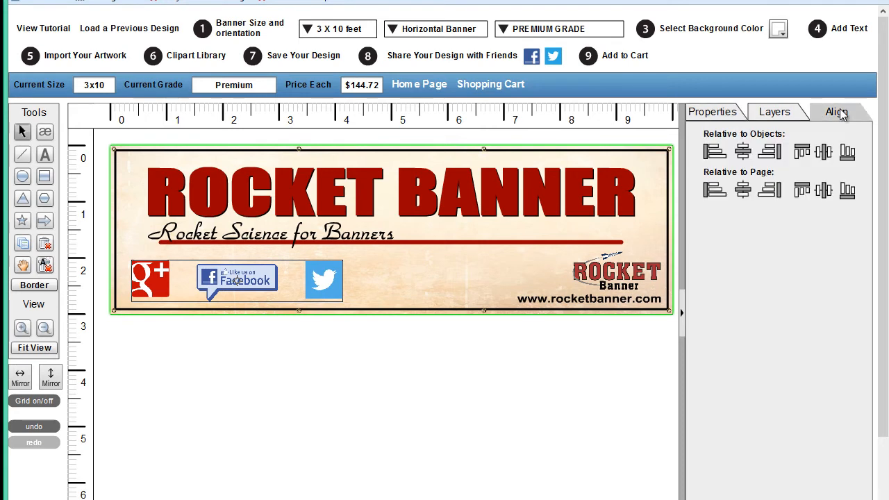
{"action": "left_click", "coordinate": [825, 155]}
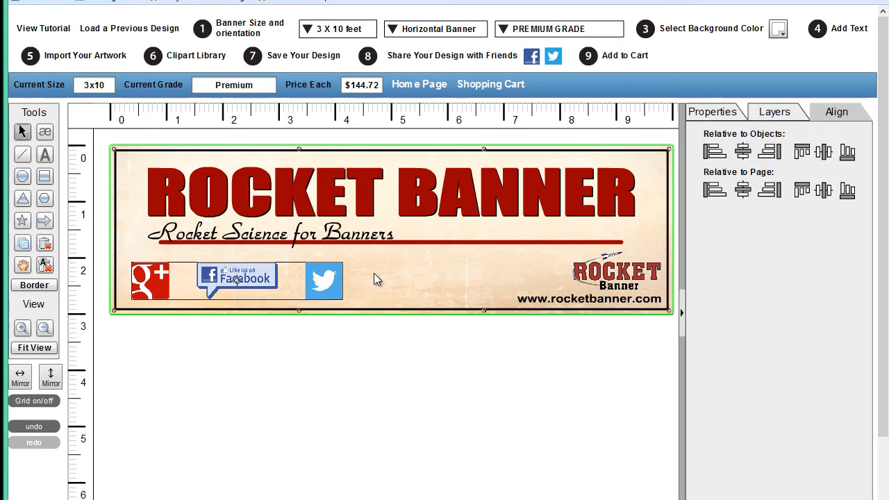
- Nudge the three aligned social icons up to just below the red line, then deselect them
{"action": "key", "text": "Up"}
{"action": "key", "text": "Up"}
{"action": "key", "text": "Up"}
{"action": "key", "text": "Up"}
{"action": "key", "text": "Up"}
{"action": "key", "text": "Up"}
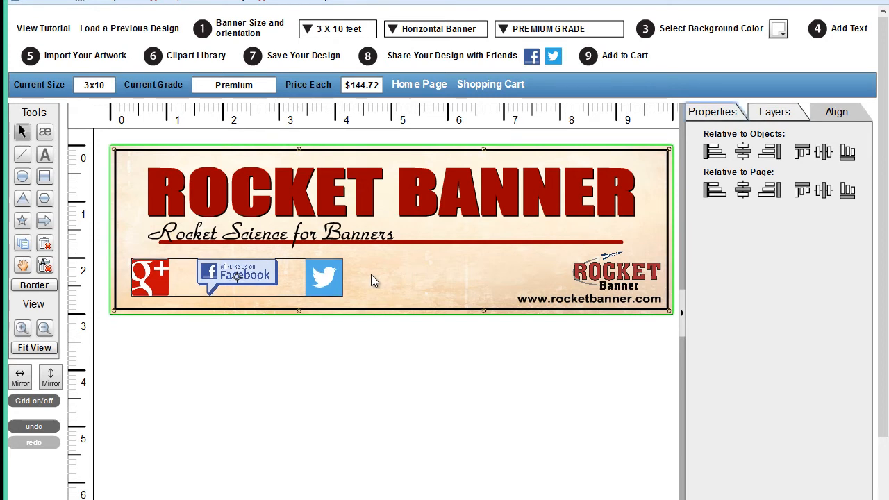
{"action": "key", "text": "Up"}
{"action": "key", "text": "Up"}
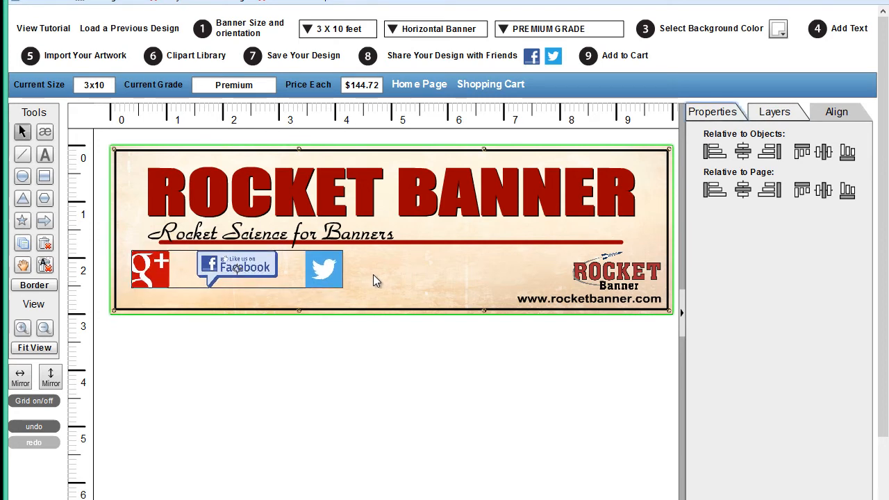
{"action": "left_click", "coordinate": [375, 273]}
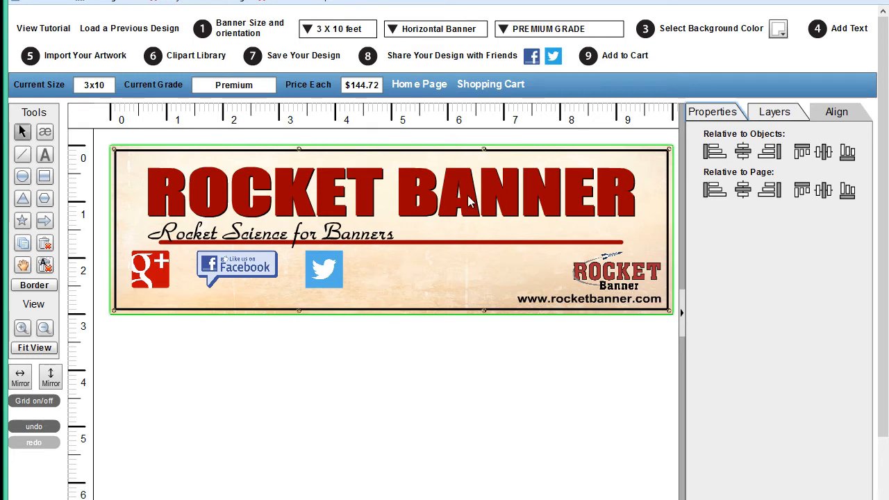
- Add the text "FOLLOW US" and place it below the row of social icons
{"action": "left_click", "coordinate": [843, 33]}
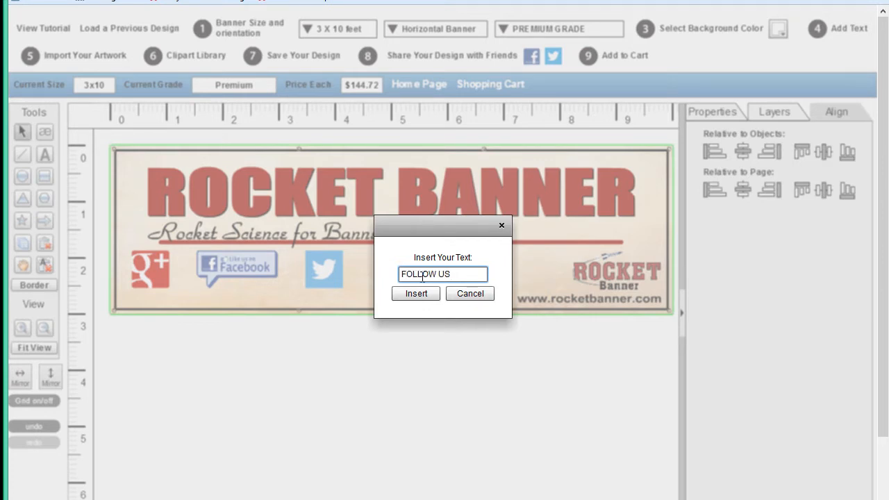
{"action": "left_click", "coordinate": [418, 293]}
{"action": "left_click_drag", "start_coordinate": [247, 222], "coordinate": [277, 299]}
{"action": "left_click_drag", "start_coordinate": [339, 307], "coordinate": [327, 300]}
- Make the "FOLLOW US" text bold and move it beneath the Facebook badge near the banner's lower border
{"action": "left_click", "coordinate": [709, 113]}
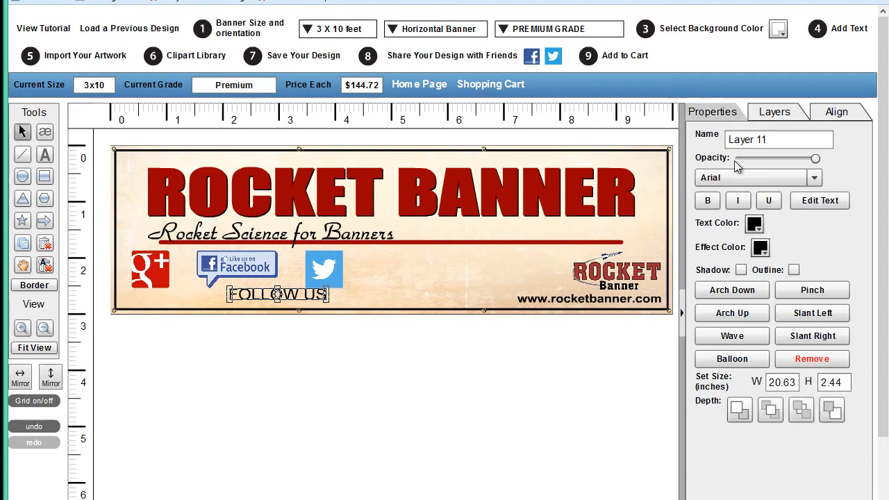
{"action": "left_click", "coordinate": [707, 199]}
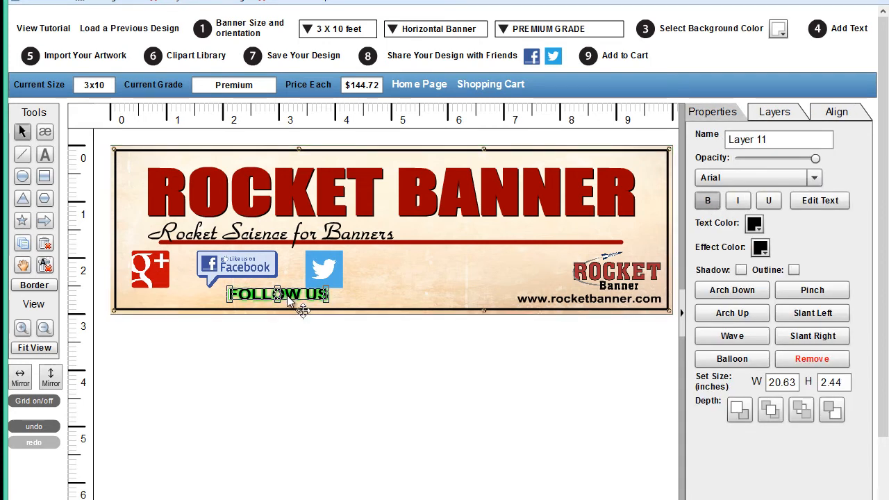
{"action": "left_click_drag", "start_coordinate": [286, 295], "coordinate": [252, 306]}
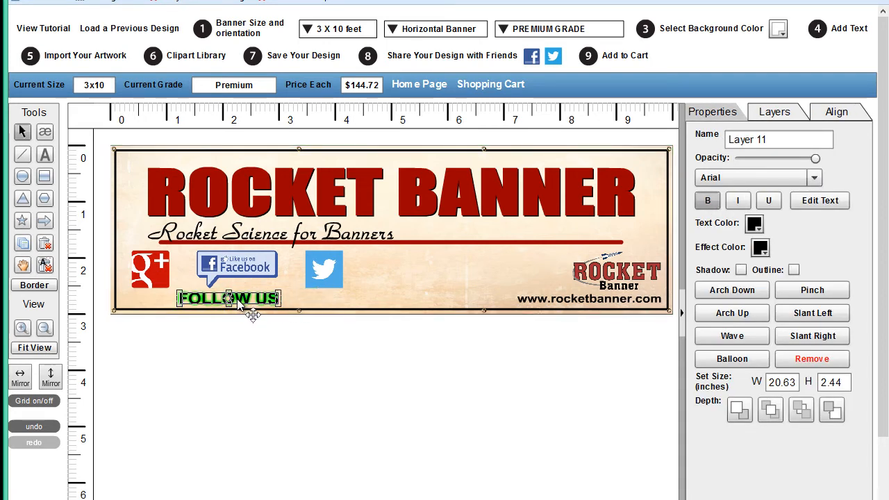
{"action": "left_click", "coordinate": [375, 294]}
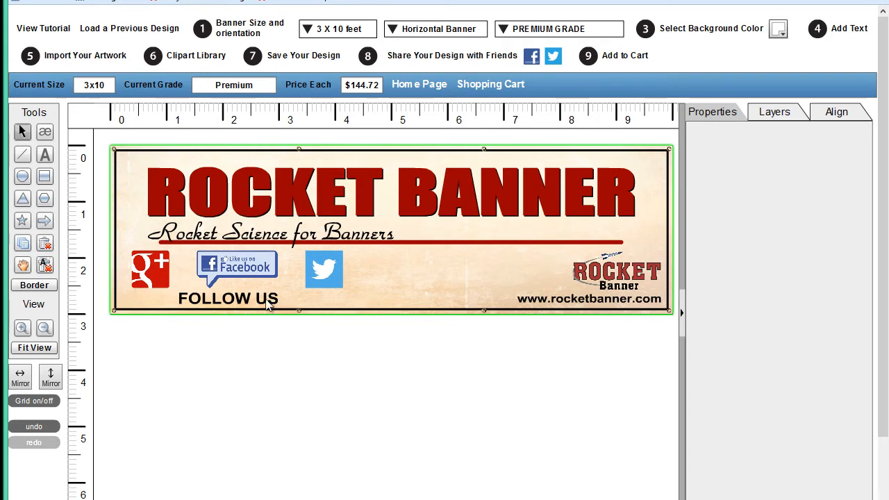
- Move the "FOLLOW US" text to the open area between the Twitter icon and the web address
{"action": "left_click", "coordinate": [271, 302]}
{"action": "left_click_drag", "start_coordinate": [277, 299], "coordinate": [446, 297]}
{"action": "left_click", "coordinate": [361, 262]}
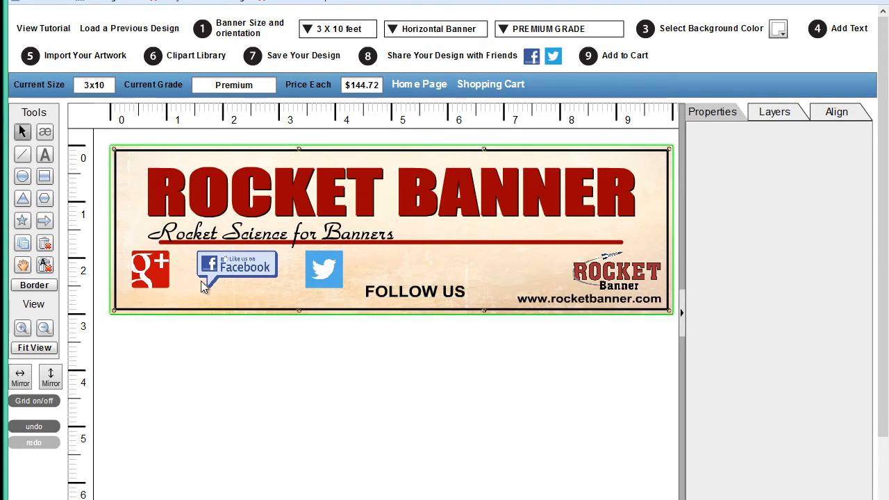
- Nudge the three social icons down, away from the red line, and shift the "FOLLOW US" text close beside the Twitter icon
{"action": "left_click", "coordinate": [261, 275]}
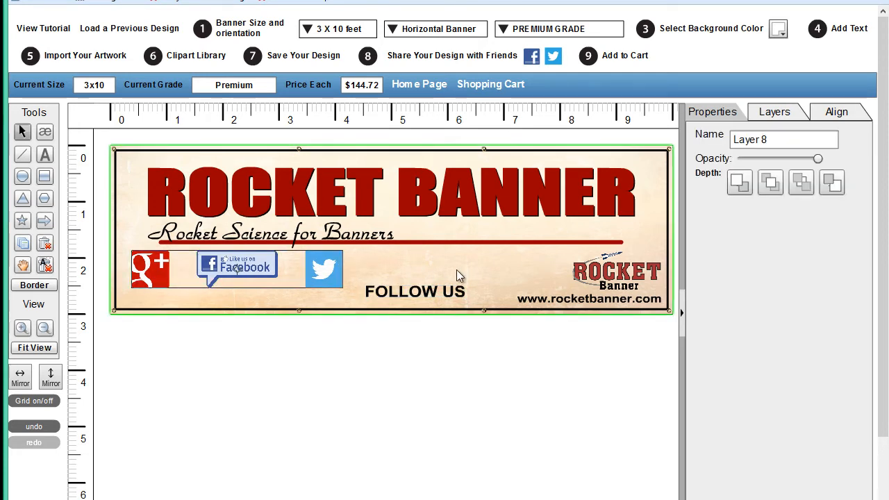
{"action": "key", "text": "Down"}
{"action": "key", "text": "Down"}
{"action": "key", "text": "Down"}
{"action": "key", "text": "Down"}
{"action": "key", "text": "Down"}
{"action": "key", "text": "Down"}
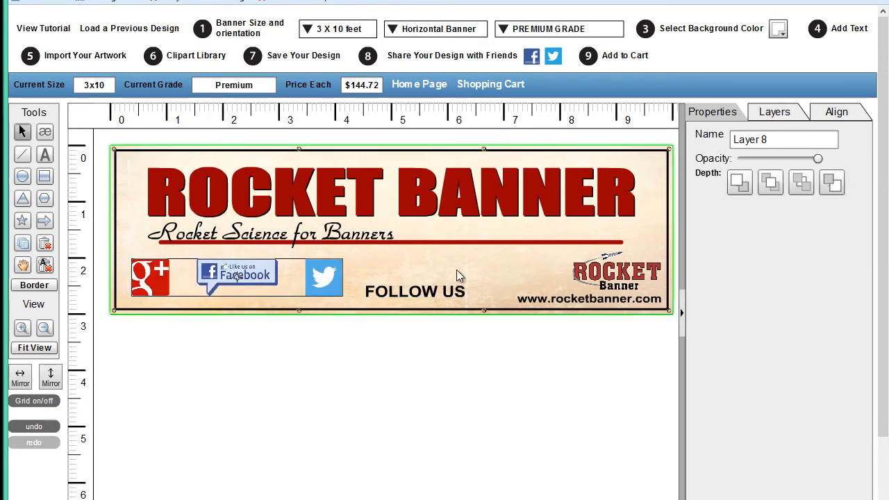
{"action": "key", "text": "Down"}
{"action": "key", "text": "Down"}
{"action": "key", "text": "Down"}
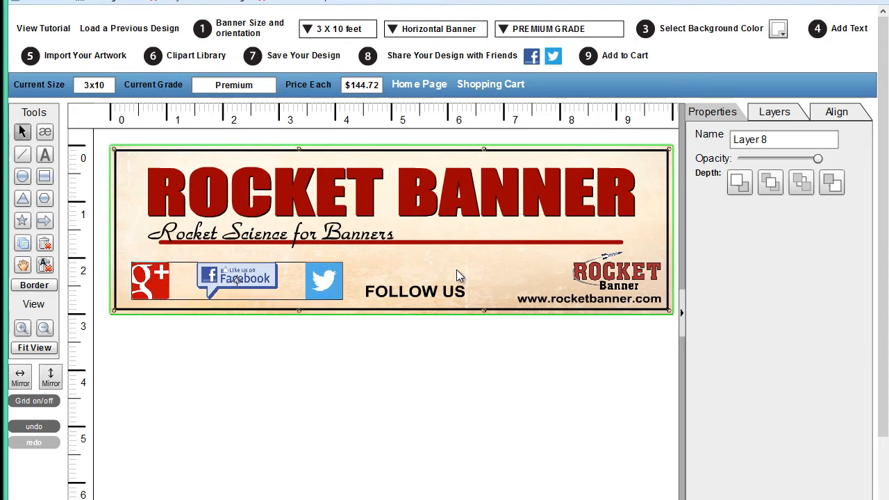
{"action": "left_click_drag", "start_coordinate": [400, 294], "coordinate": [393, 298]}
{"action": "left_click", "coordinate": [397, 273]}
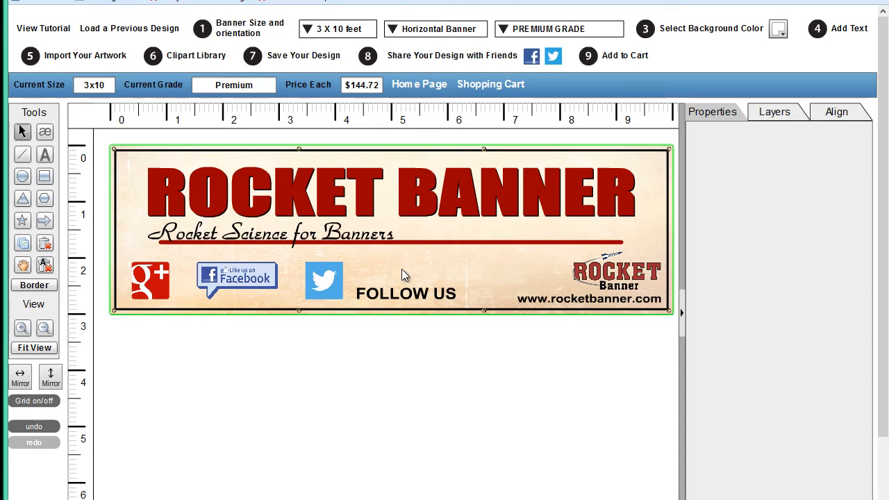
- Search the clipart library for "FOOTBALL" and insert the orange football with white stripes into the banner
{"action": "left_click", "coordinate": [188, 57]}
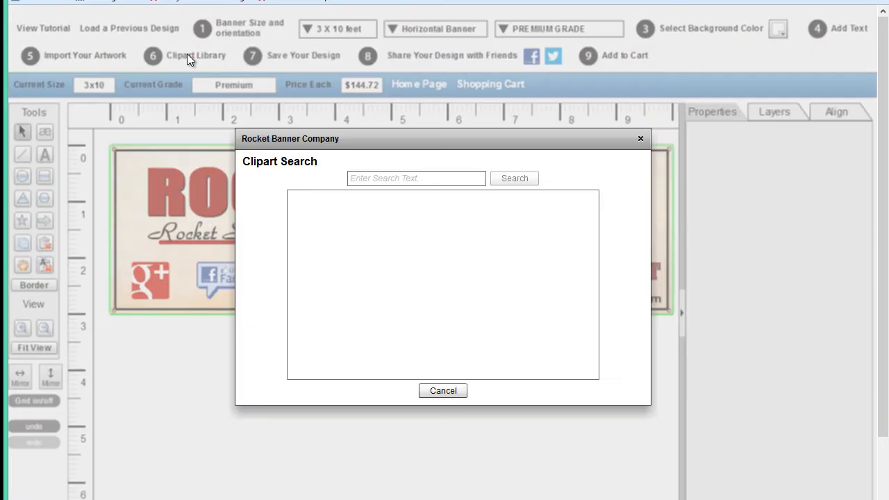
{"action": "left_click", "coordinate": [419, 181]}
{"action": "type", "text": "FOOTBALL"}
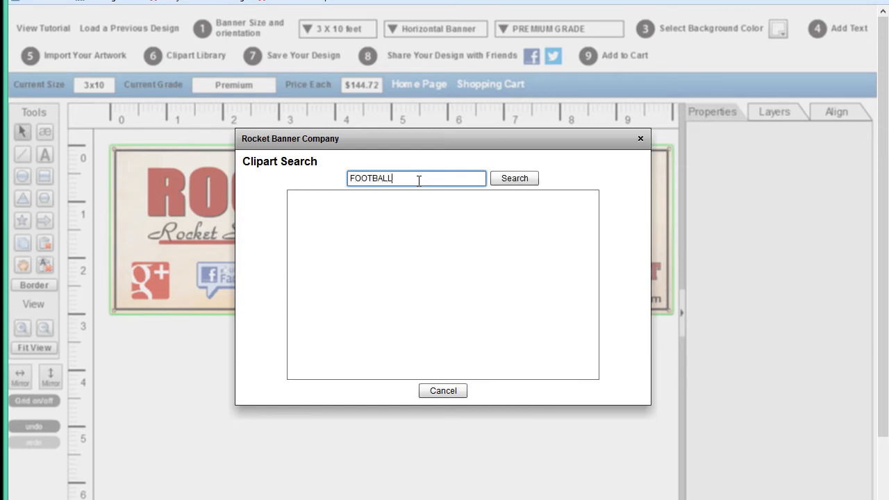
{"action": "key", "text": "Return"}
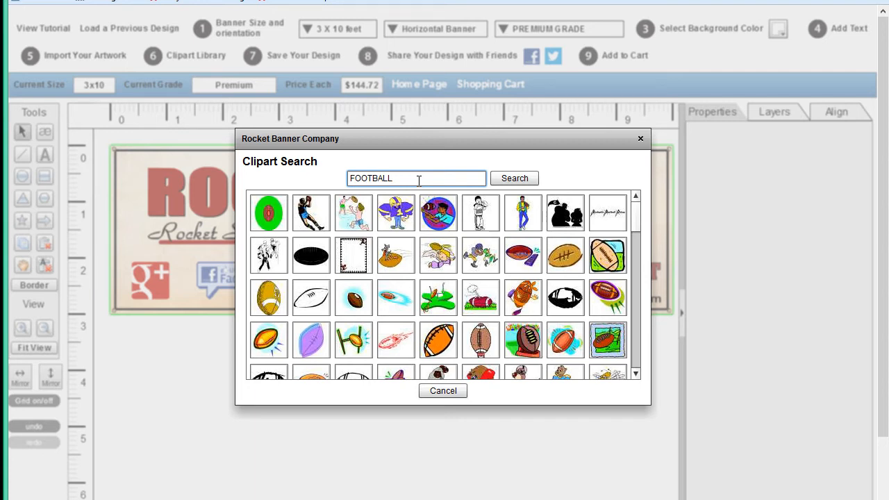
{"action": "left_click", "coordinate": [431, 340]}
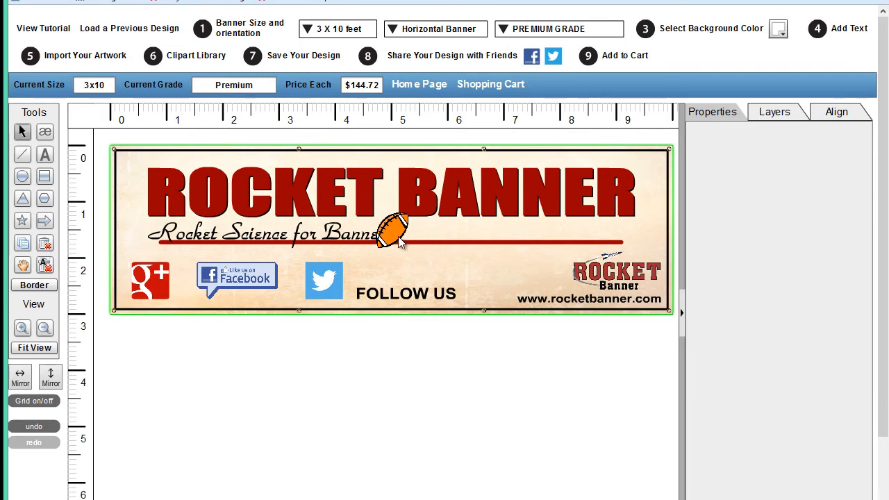
- Place the football clipart just above the end of the "FOLLOW US" text at a small size, then deselect it
{"action": "left_click_drag", "start_coordinate": [407, 229], "coordinate": [372, 175]}
{"action": "left_click_drag", "start_coordinate": [450, 250], "coordinate": [453, 250]}
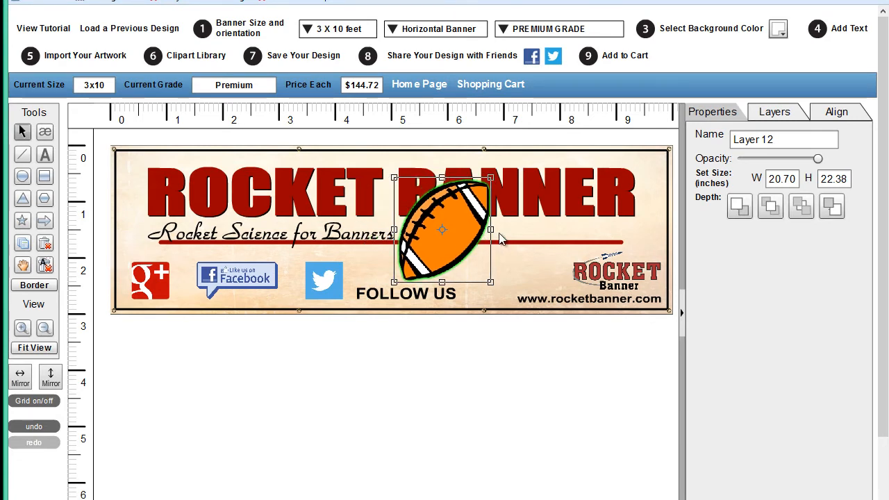
{"action": "left_click_drag", "start_coordinate": [490, 178], "coordinate": [445, 265]}
{"action": "left_click", "coordinate": [478, 264]}
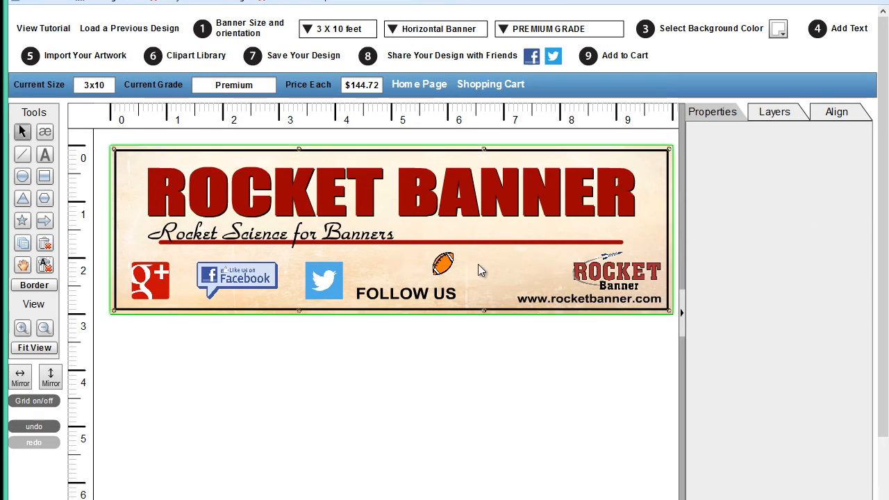
- Save the banner design under the name SAMPLE3
{"action": "left_click", "coordinate": [298, 56]}
{"action": "left_click", "coordinate": [427, 274]}
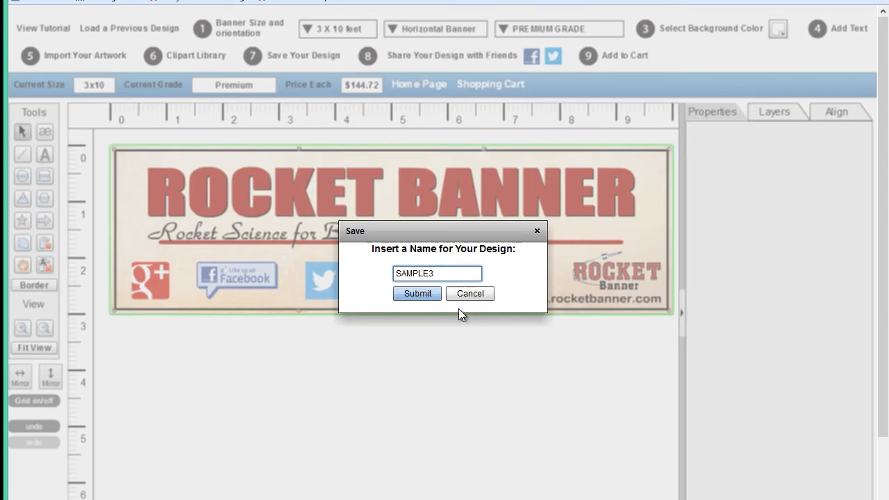
{"action": "left_click", "coordinate": [417, 292]}
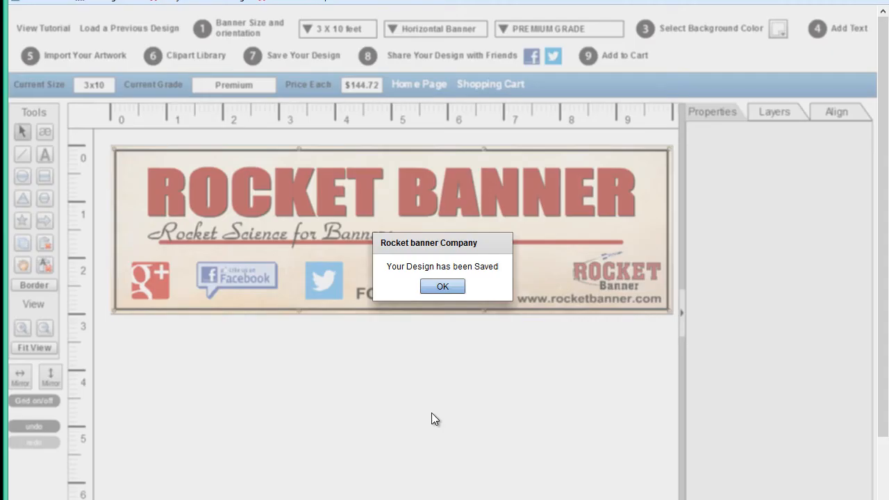
{"action": "left_click", "coordinate": [436, 287]}
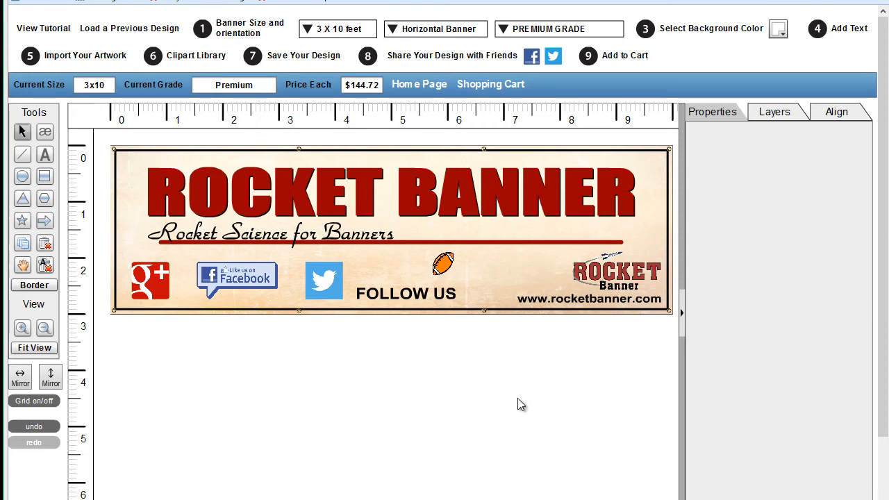
- Share the design on your own Facebook timeline with the message "I designed this at Rocket Banner"
{"action": "left_click", "coordinate": [533, 59]}
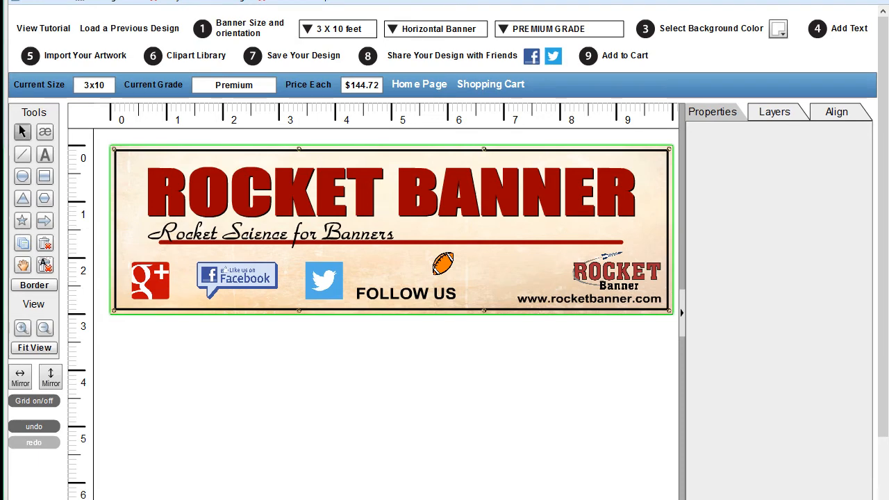
{"action": "left_click_drag", "start_coordinate": [0, 0], "coordinate": [507, 56]}
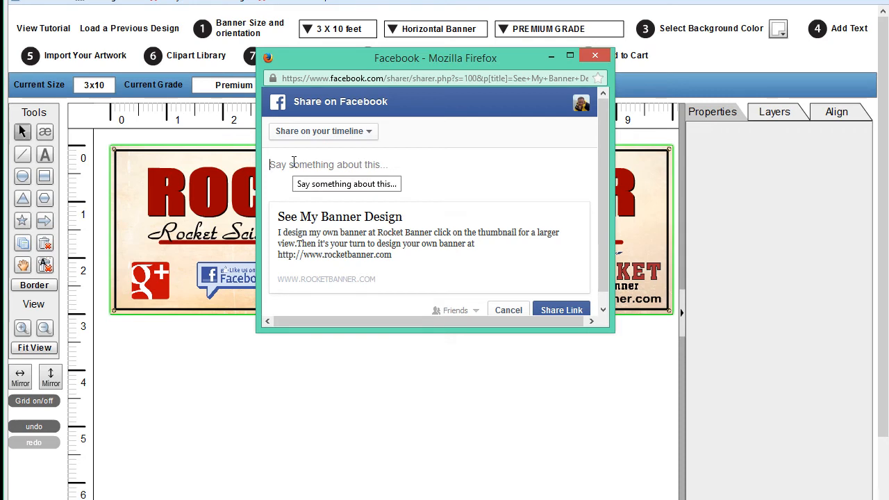
{"action": "type", "text": "I desi"}
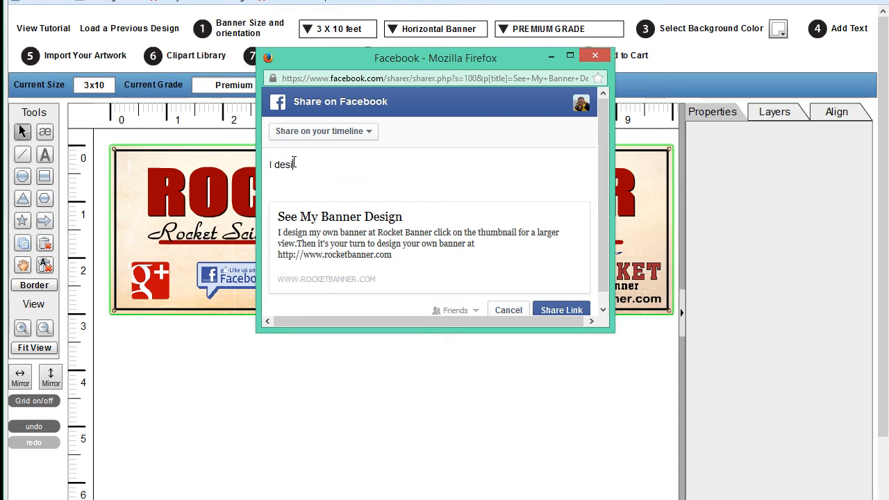
{"action": "type", "text": "gned this at Rocke"}
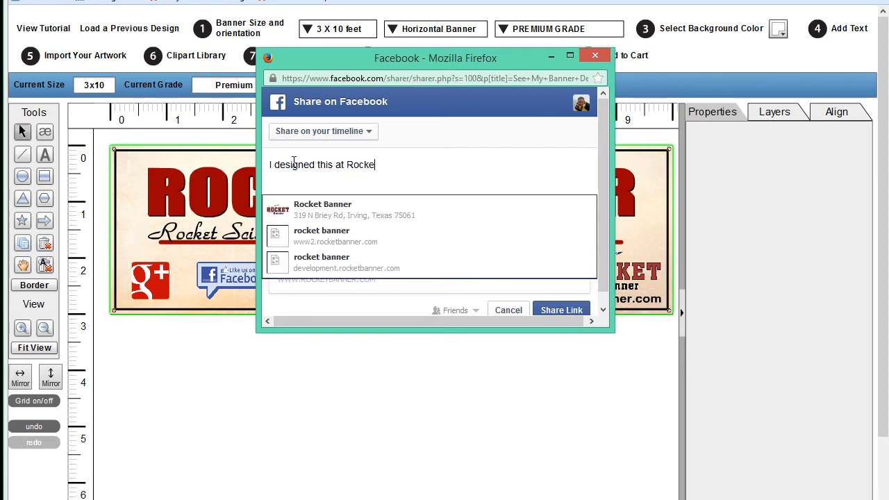
{"action": "type", "text": "t Banner"}
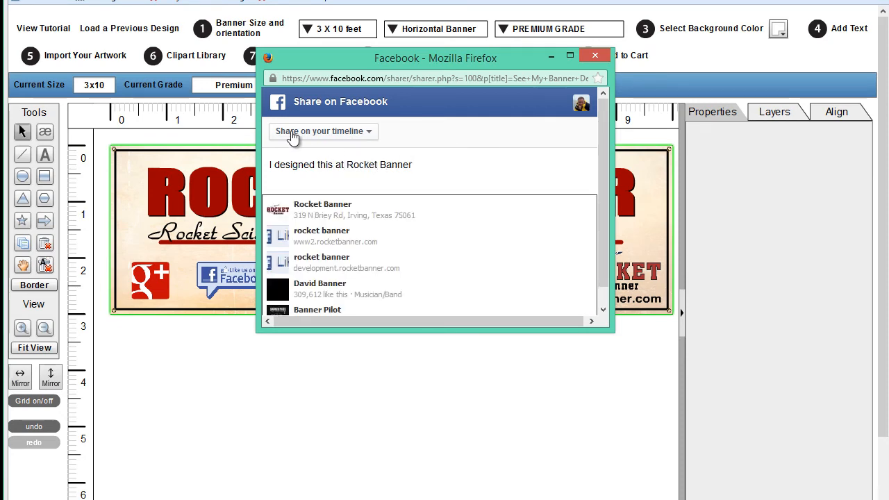
{"action": "left_click", "coordinate": [292, 133]}
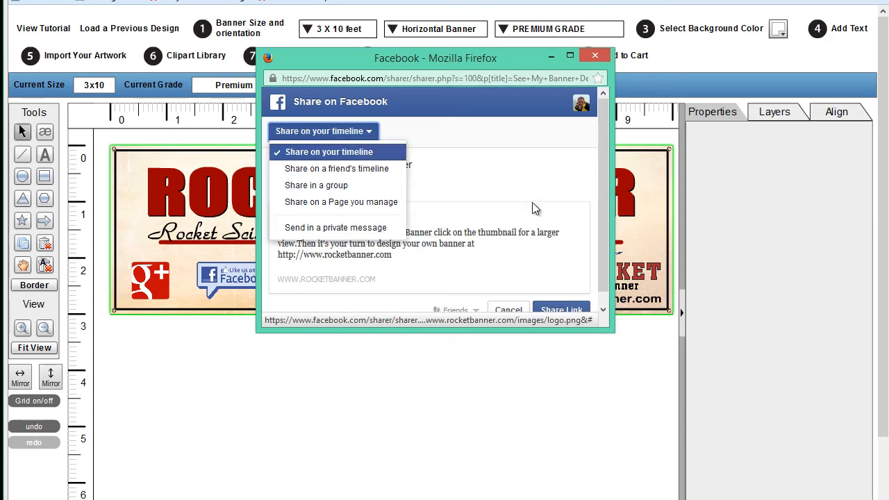
{"action": "left_click", "coordinate": [568, 309]}
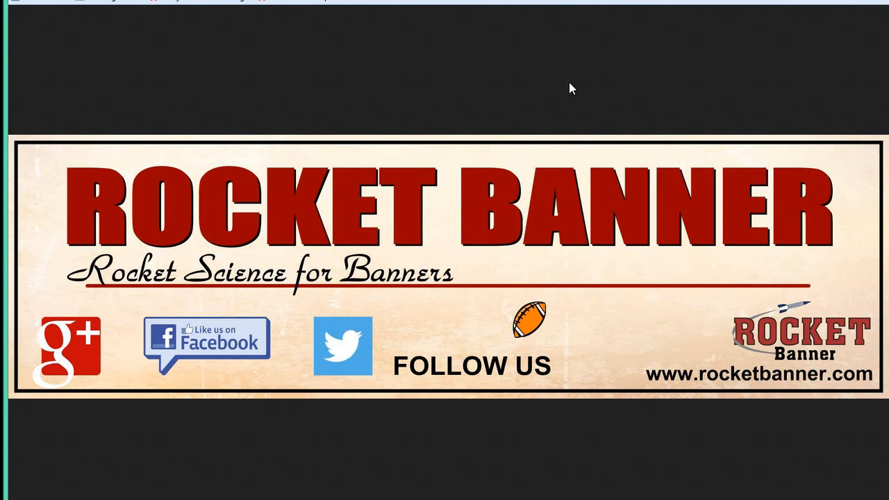
- Close the enlarged banner preview and add the design to the shopping cart
{"action": "key", "text": "ctrl+w"}
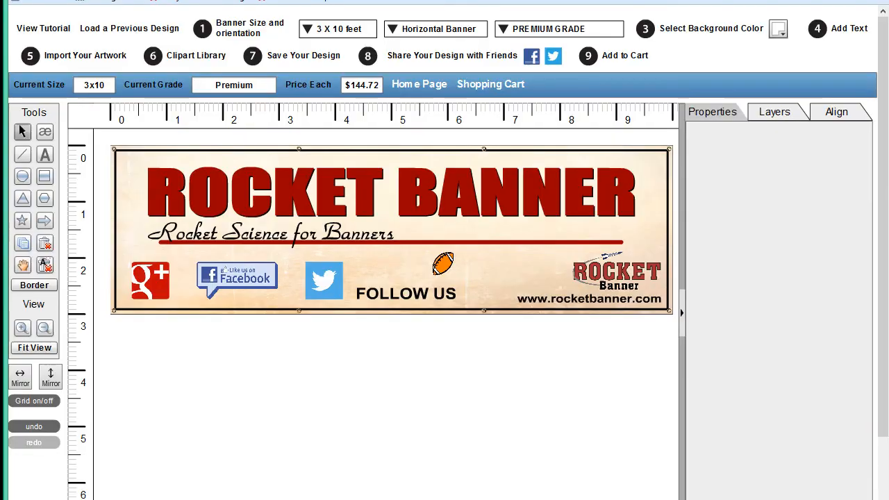
{"action": "left_click", "coordinate": [616, 55]}
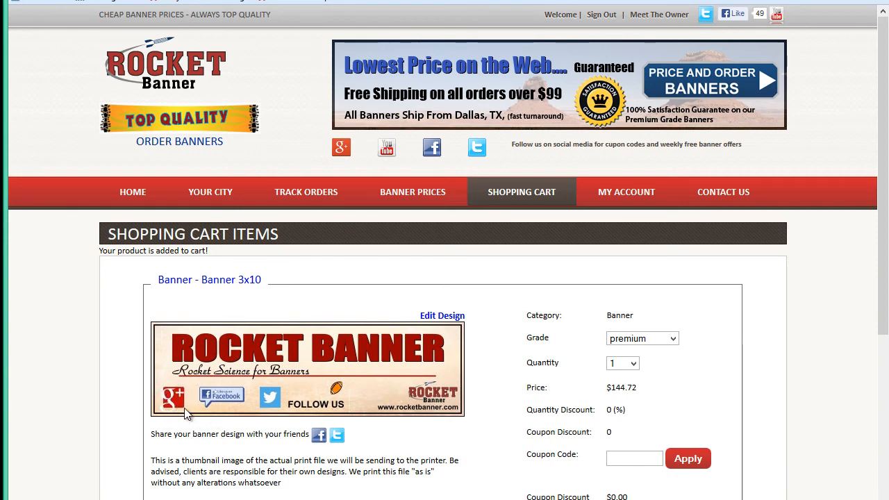
- Reopen the banner design from the shopping cart for editing and delete the faulty Google+ icon
{"action": "left_click", "coordinate": [441, 320]}
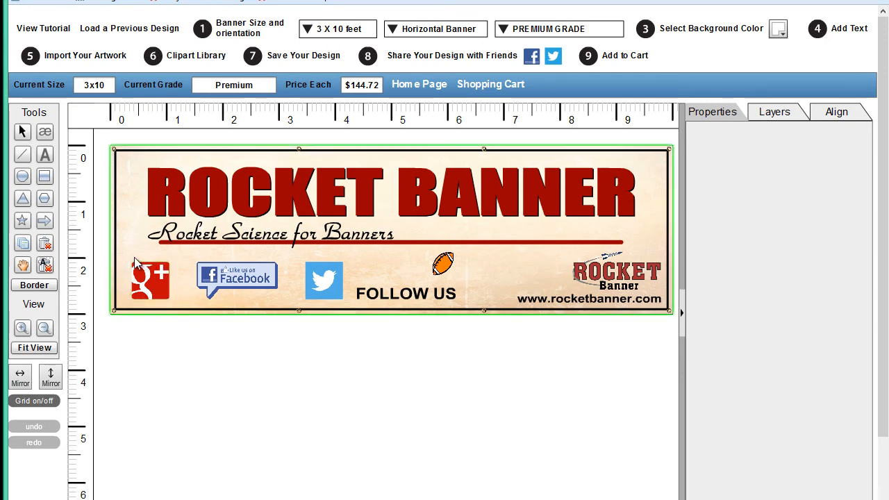
{"action": "left_click", "coordinate": [156, 290]}
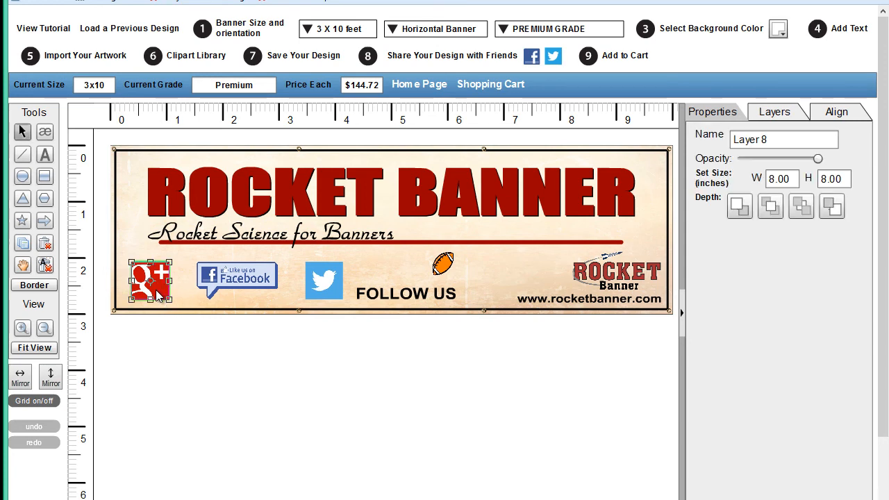
{"action": "key", "text": "Delete"}
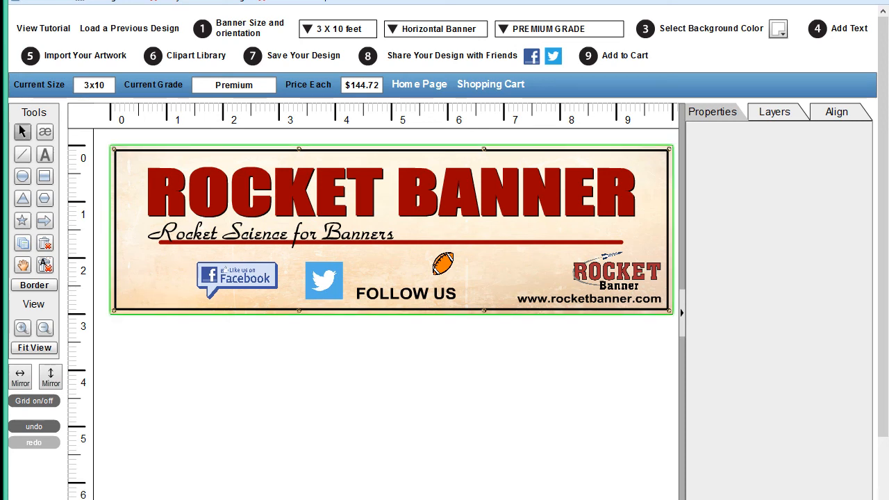
- Switch to Illustrator and export the Google+ artwork to the Desktop as the PNG file google_plus.png
{"action": "key", "text": "alt+Tab"}
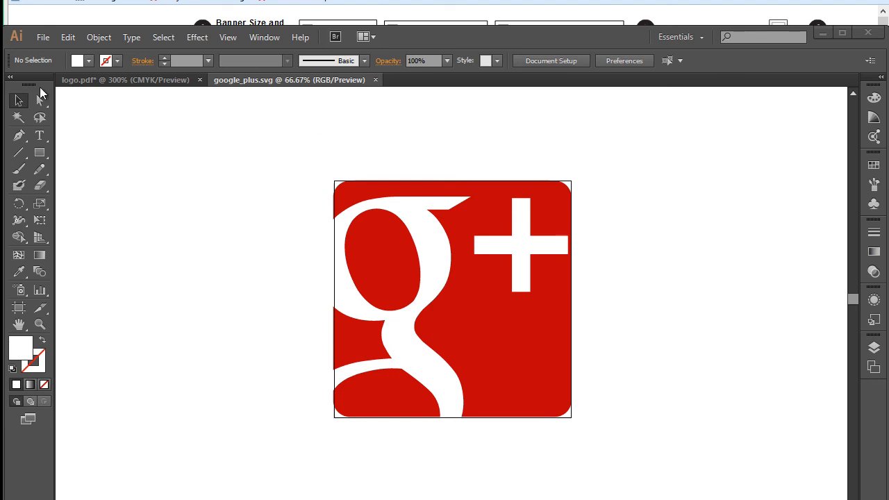
{"action": "left_click", "coordinate": [41, 37]}
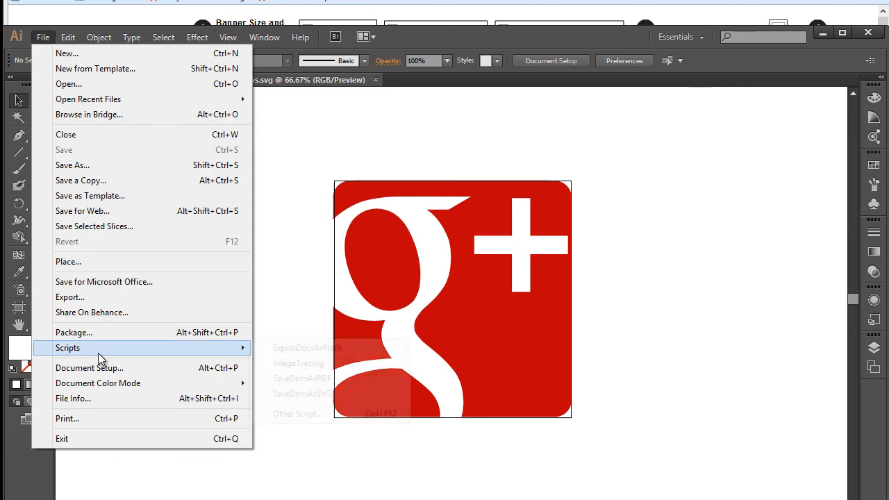
{"action": "left_click", "coordinate": [79, 298]}
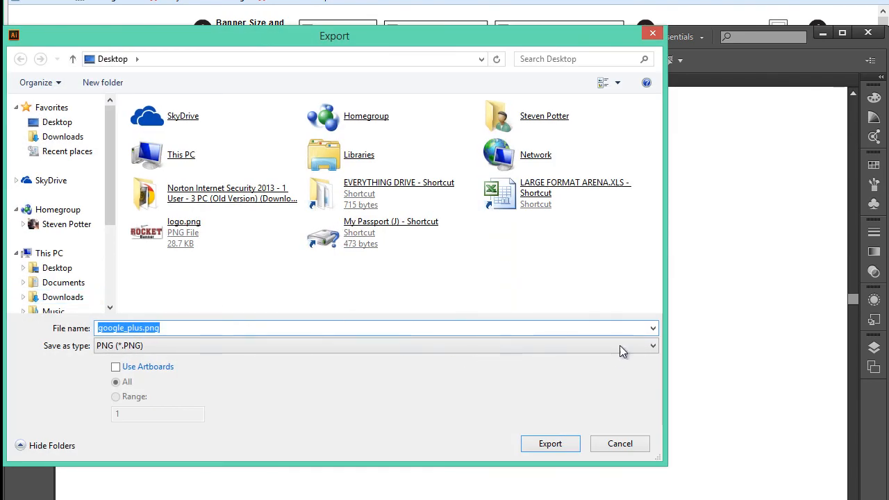
{"action": "left_click_drag", "start_coordinate": [551, 38], "coordinate": [639, 38]}
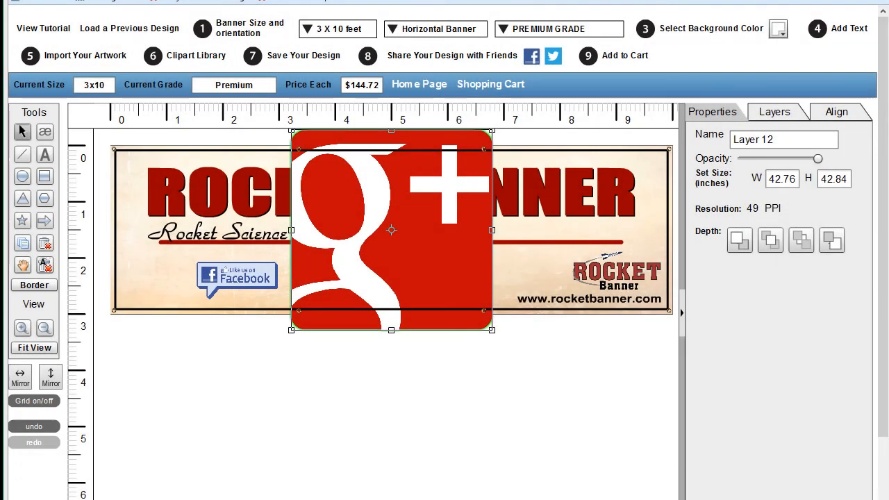
- Resize the imported Google+ icon to 8 x 8 inches and place it in the gap before the Facebook badge
{"action": "double_click", "coordinate": [797, 179]}
{"action": "type", "text": "8"}
{"action": "key", "text": "Tab"}
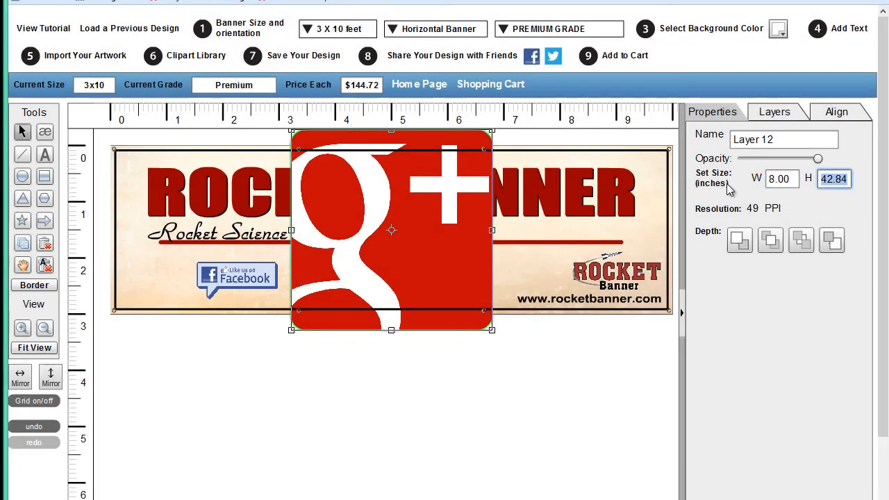
{"action": "type", "text": "8"}
{"action": "key", "text": "Tab"}
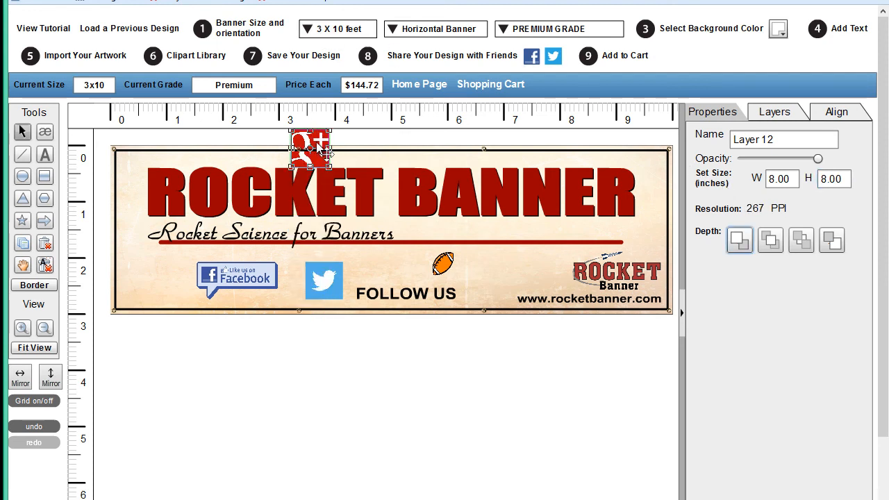
{"action": "left_click_drag", "start_coordinate": [321, 148], "coordinate": [170, 273]}
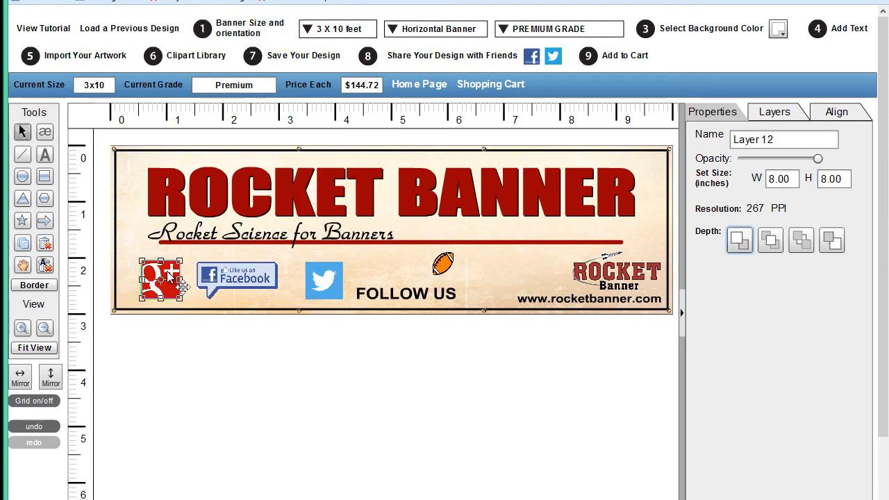
{"action": "left_click", "coordinate": [131, 248]}
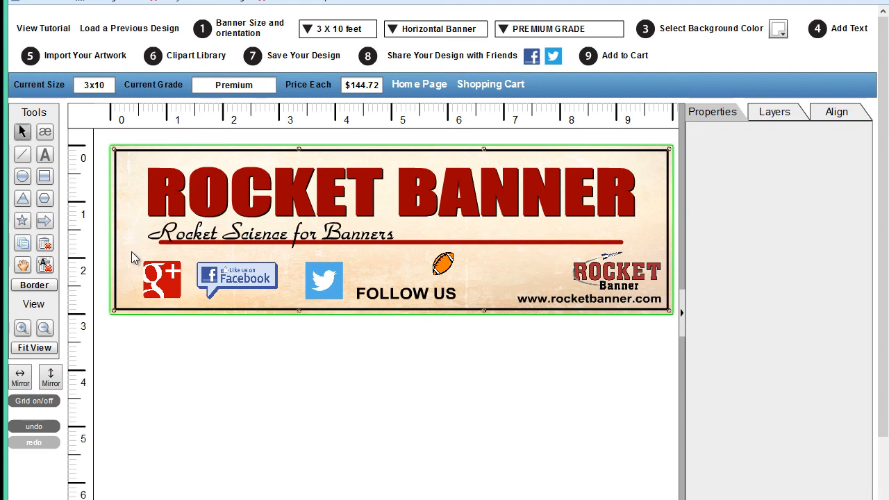
- Align the Google+, Facebook and Twitter icons to one another by their vertical centres, then deselect them
{"action": "left_click_drag", "start_coordinate": [132, 251], "coordinate": [343, 313]}
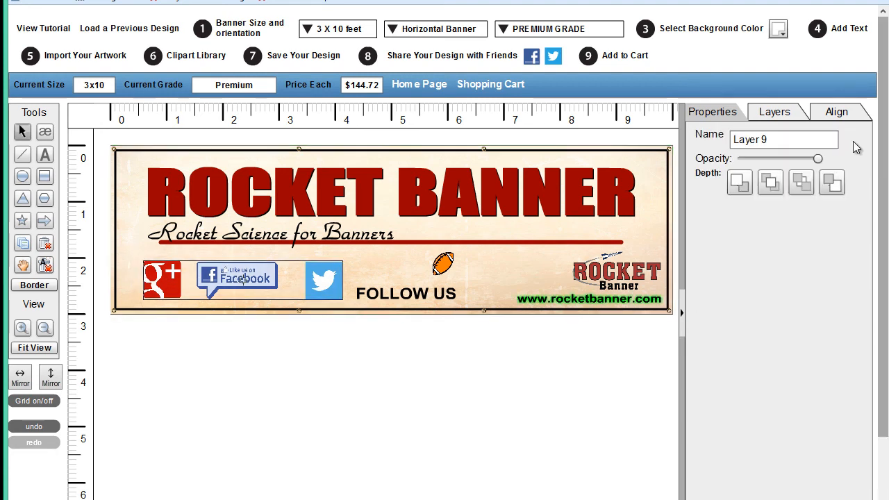
{"action": "left_click", "coordinate": [836, 112]}
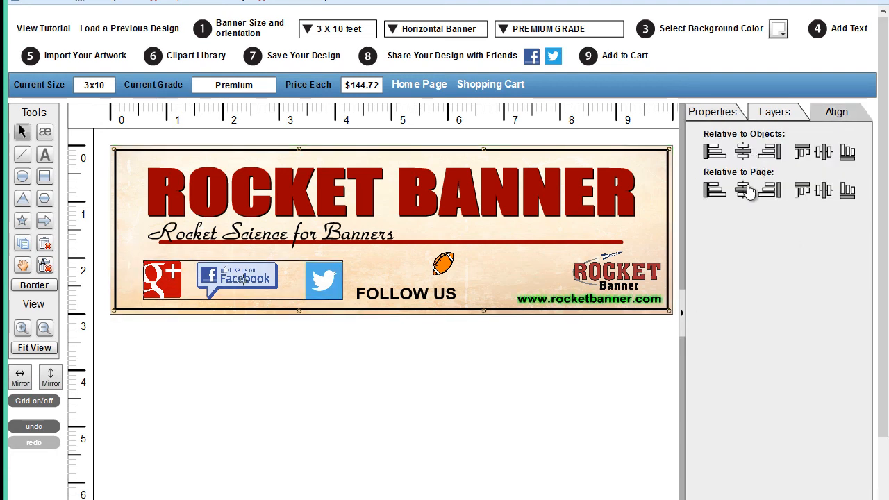
{"action": "left_click", "coordinate": [823, 151]}
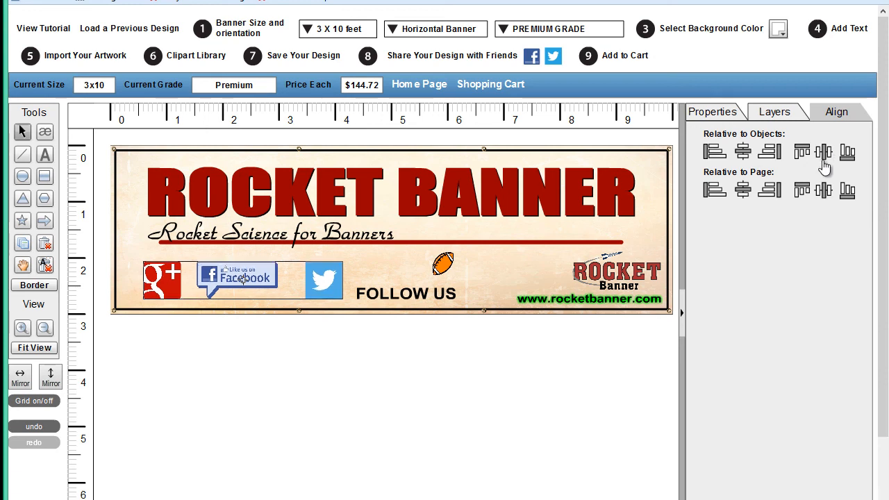
{"action": "left_click", "coordinate": [425, 398]}
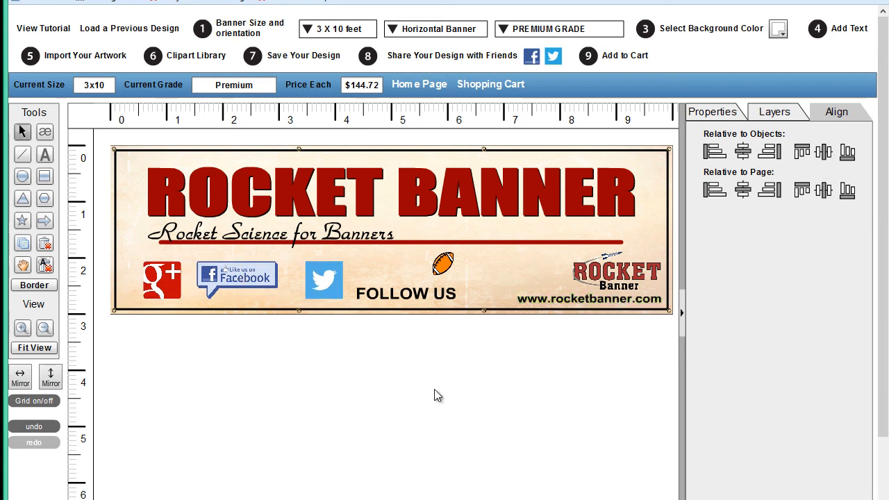
- Add the corrected banner design to the shopping cart
{"action": "left_click", "coordinate": [625, 57]}
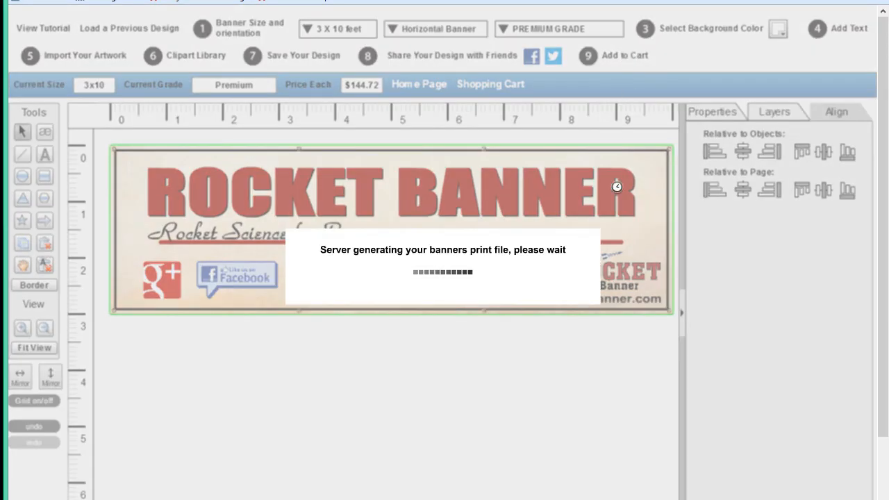